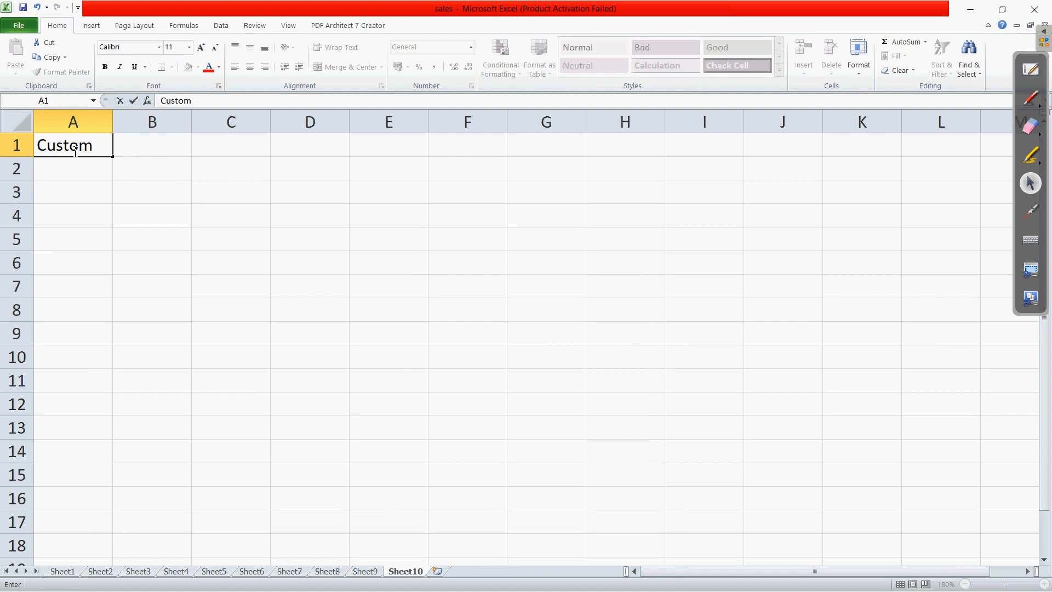
Complete the title Customer in cell A1 and enter the field label First Name in cell A3
type("er")
left_click(83, 197)
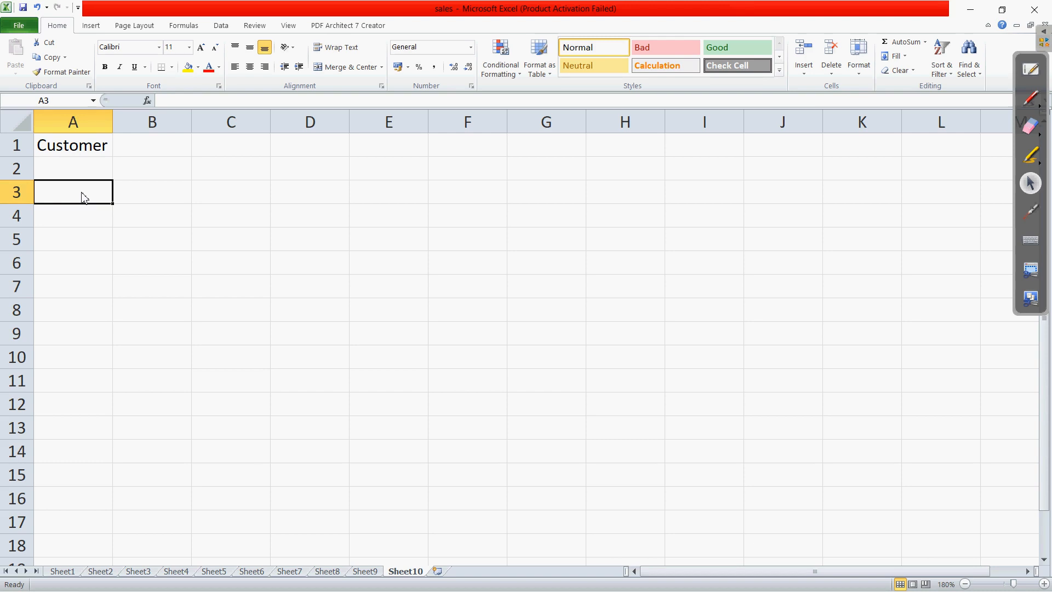
double_click(81, 193)
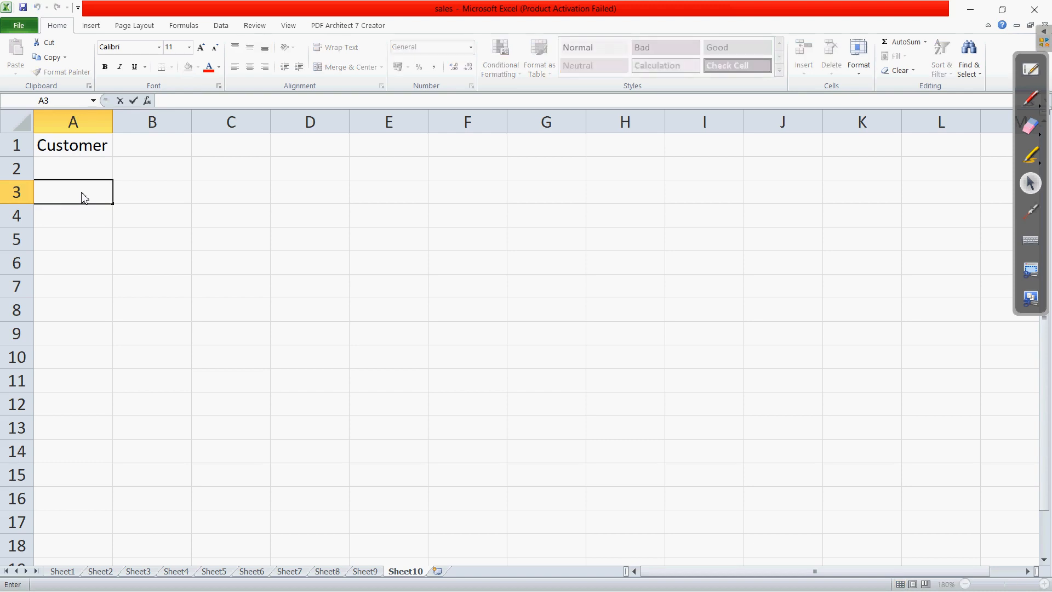
type("First Nme")
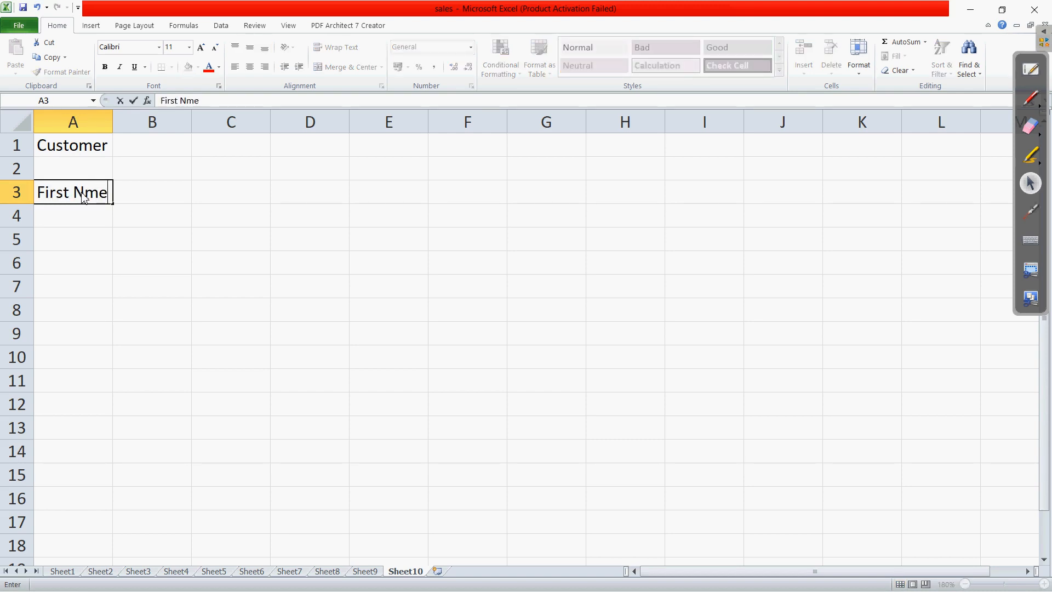
key("BackSpace")
key("BackSpace")
key("BackSpace")
type("Nmae")
key("BackSpace")
key("BackSpace")
key("BackSpace")
type("ame")
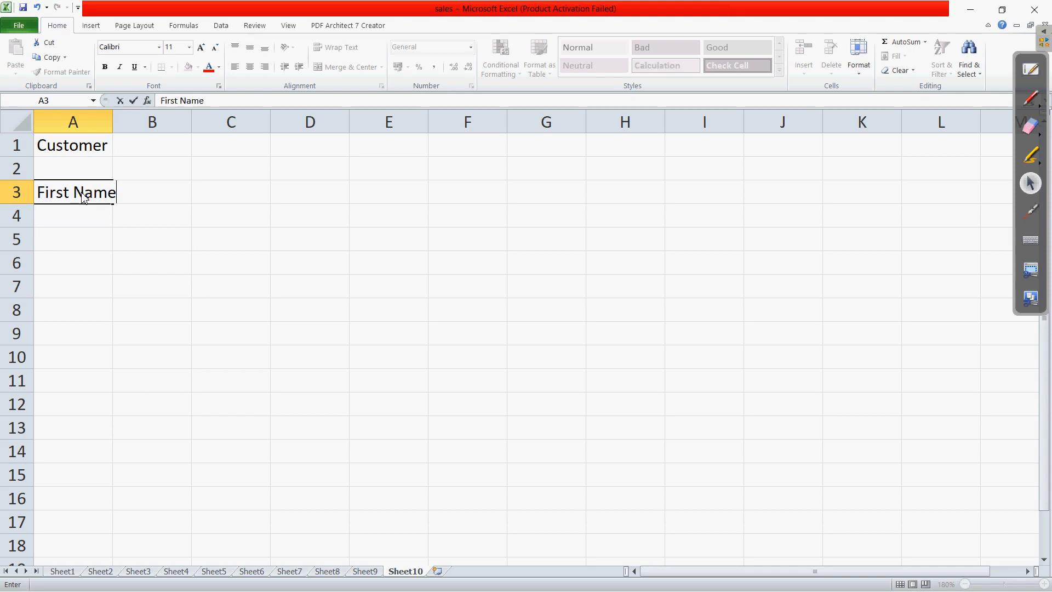
key("Tab")
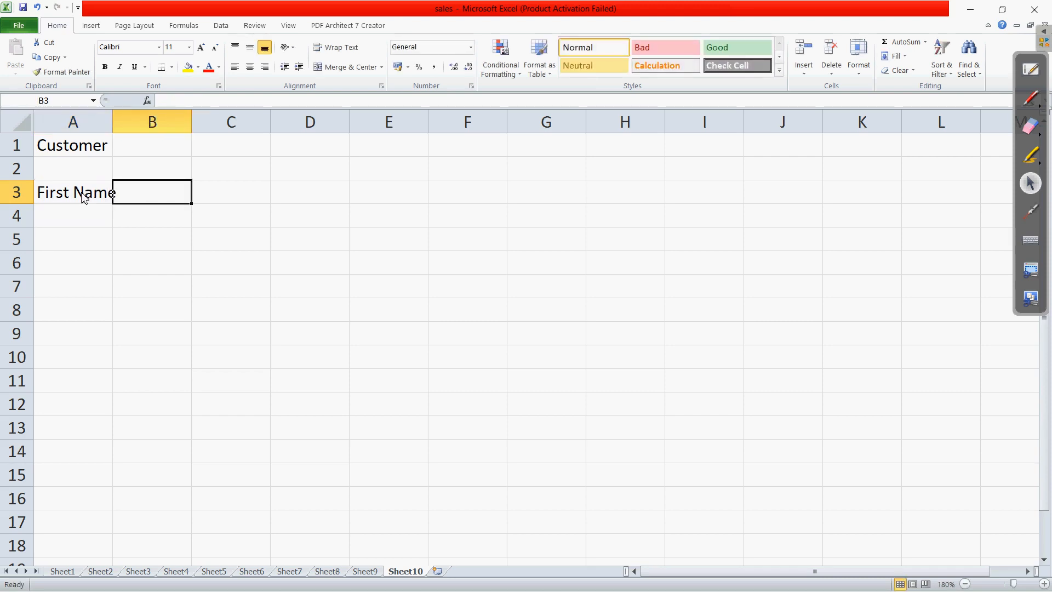
Enter the field labels Last Name, Address and Product in cells B3, C3 and D3
type("Last")
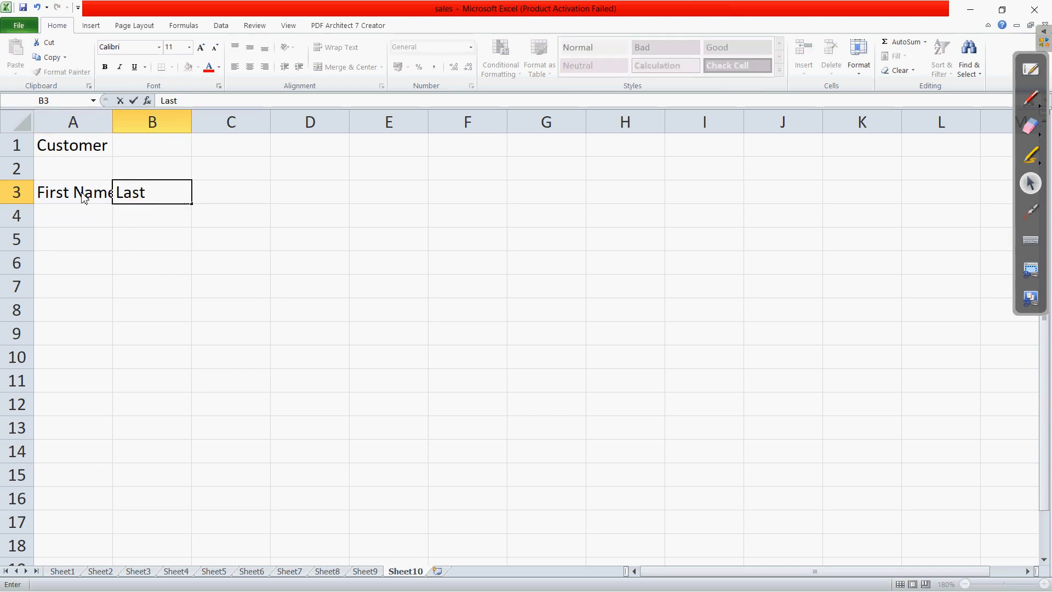
type(" Name")
key("Tab")
type("Ad")
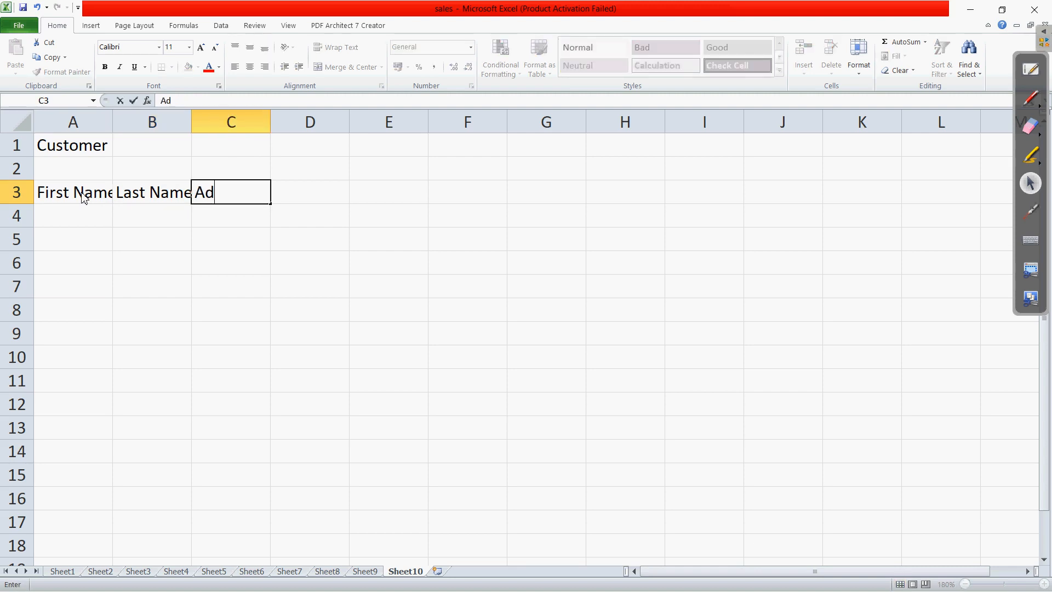
type("dress")
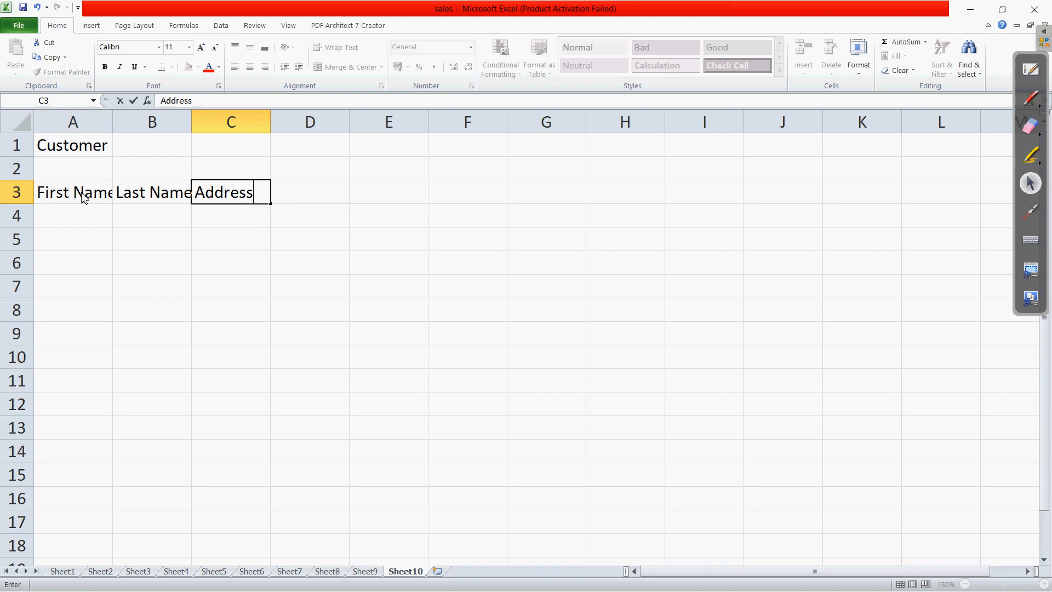
key("Tab")
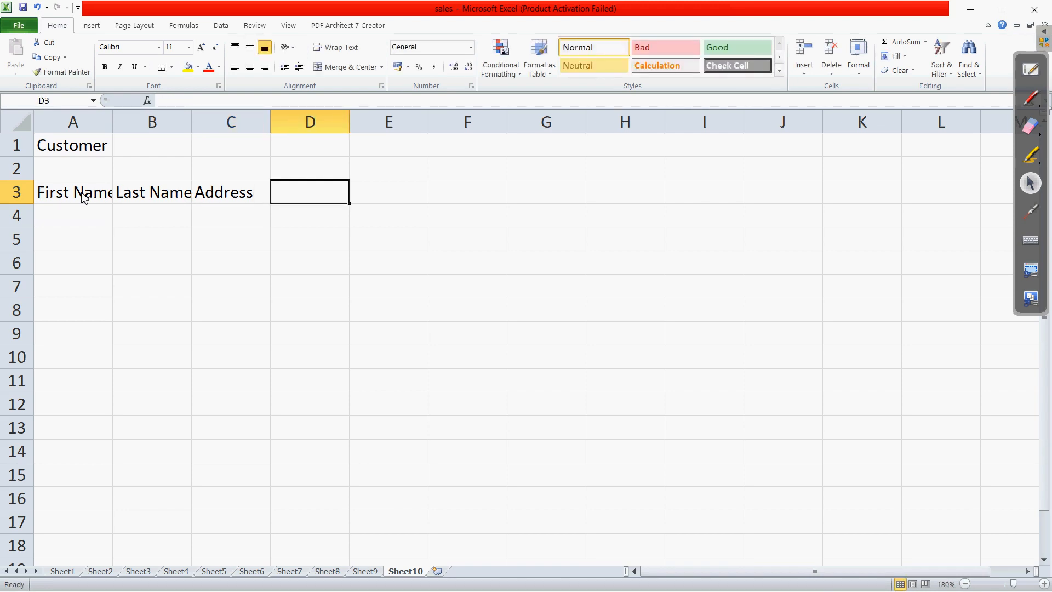
type("Pro")
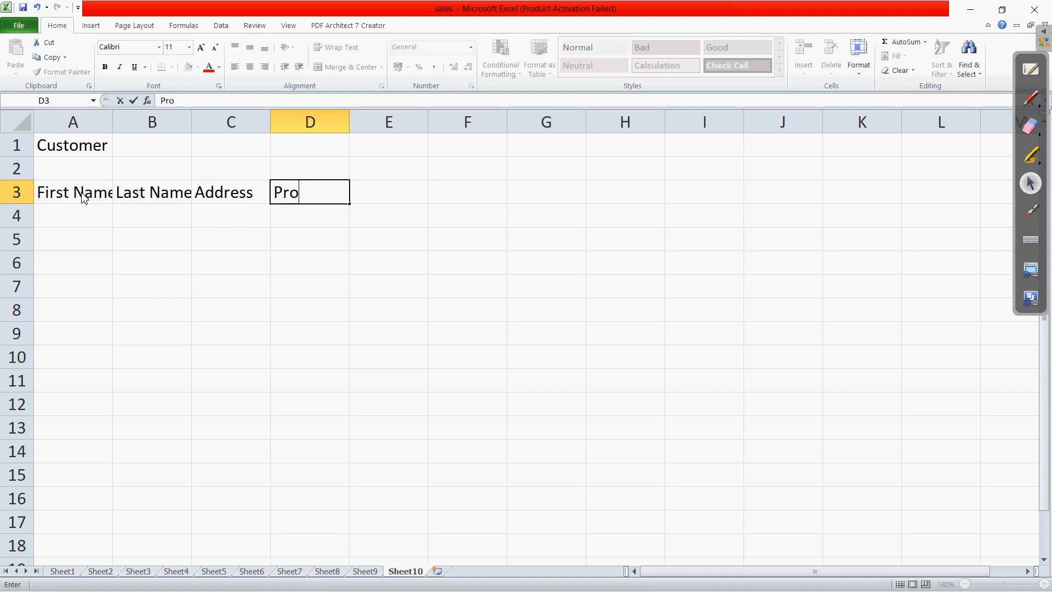
type("duct")
left_click(225, 280)
Fit columns A and B to their labels, and widen column C to about double and column D to nearly double
left_click(113, 119)
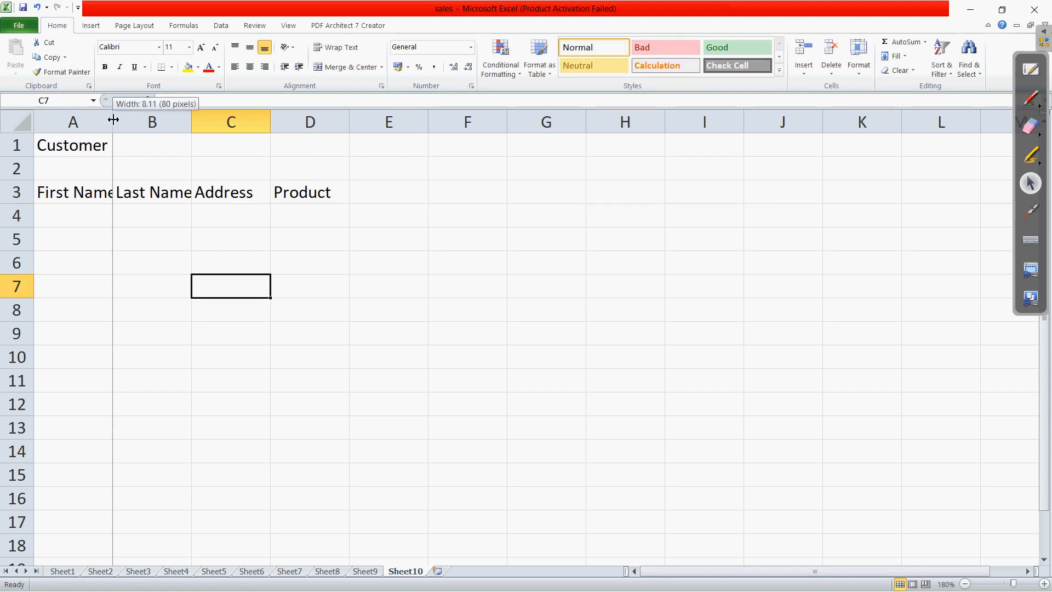
double_click(113, 119)
left_click(110, 121)
left_click(174, 303)
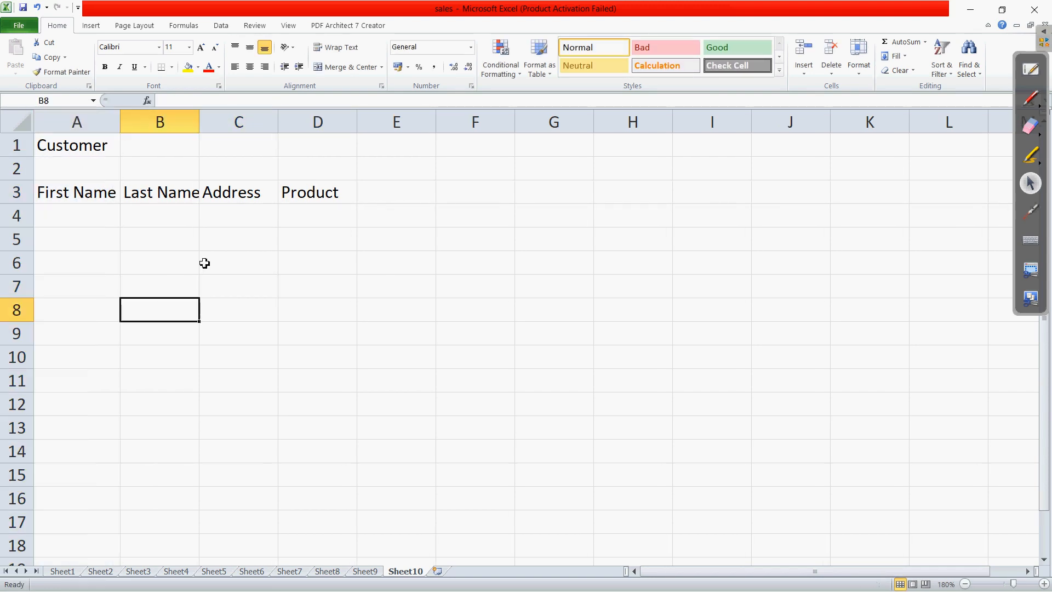
double_click(199, 124)
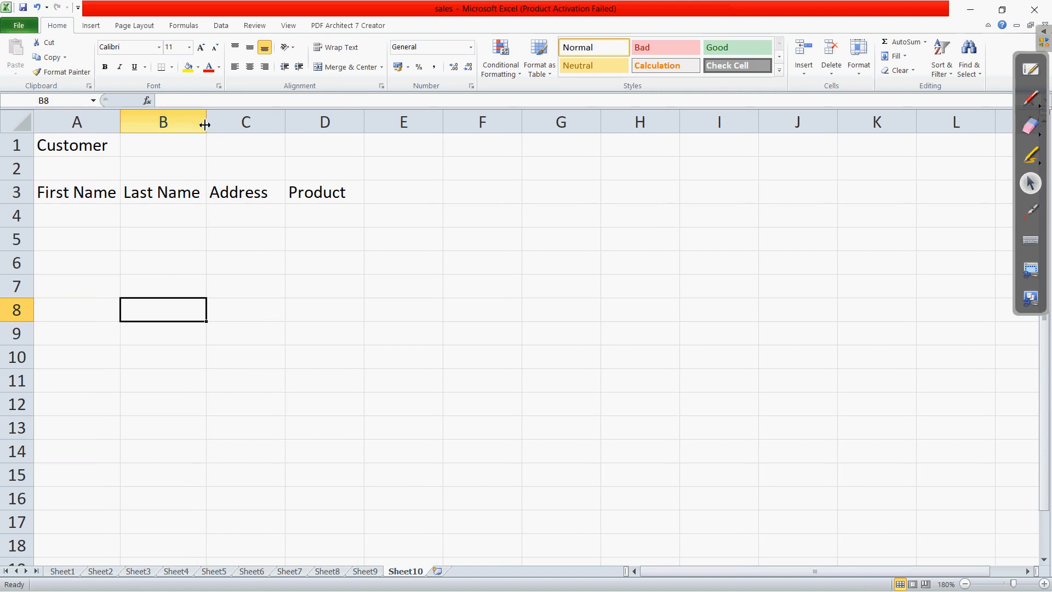
left_click_drag(287, 124, 367, 122)
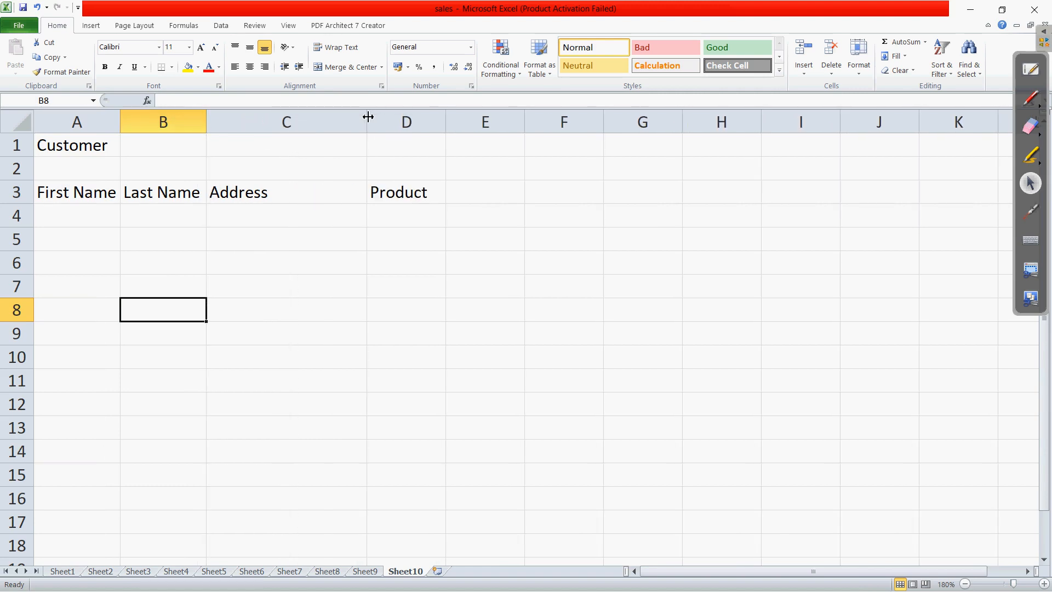
left_click_drag(449, 126, 505, 124)
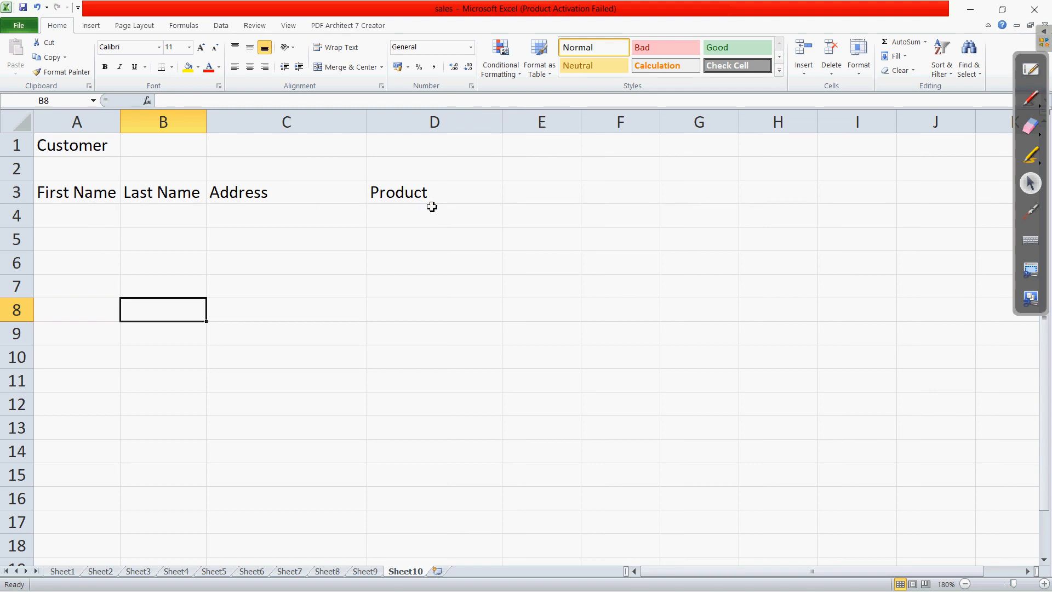
Switch to the textbook document, examine its instructions for entering field labels and records, and return to the Excel worksheet
key("alt+Tab")
key("Tab")
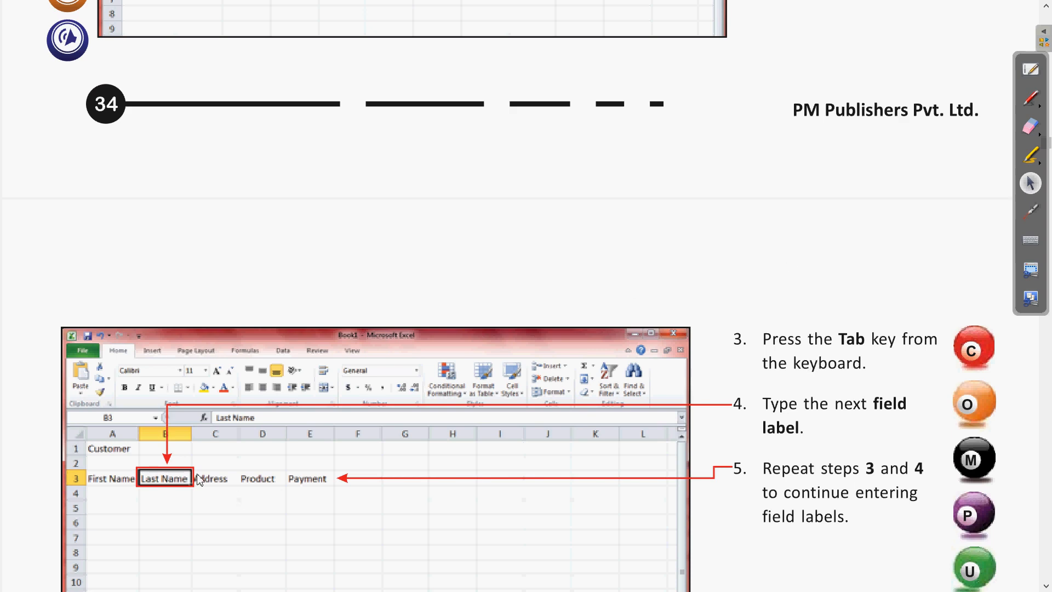
left_click(1030, 211)
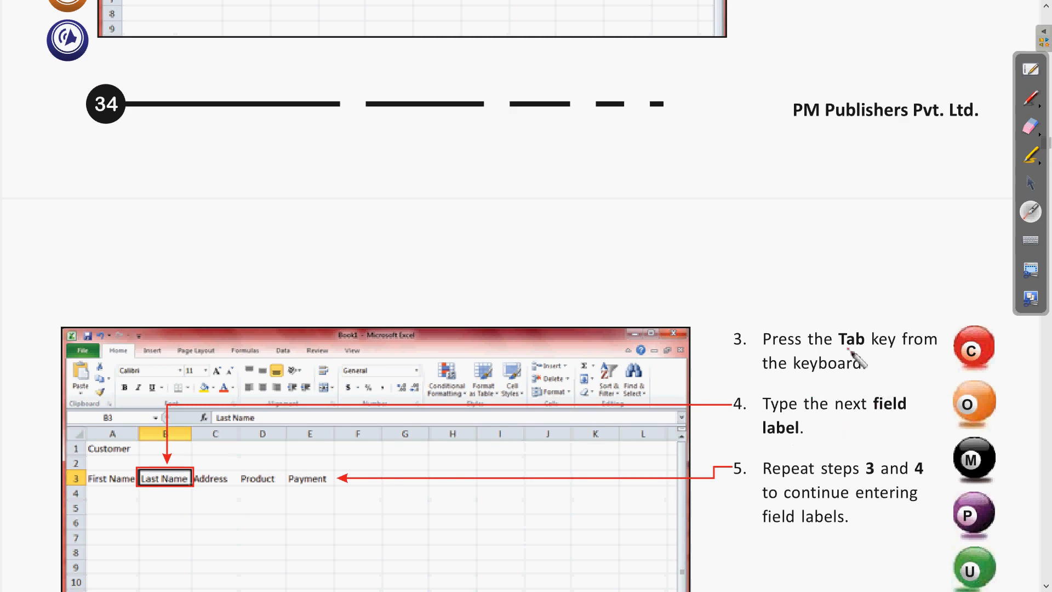
left_click(1031, 184)
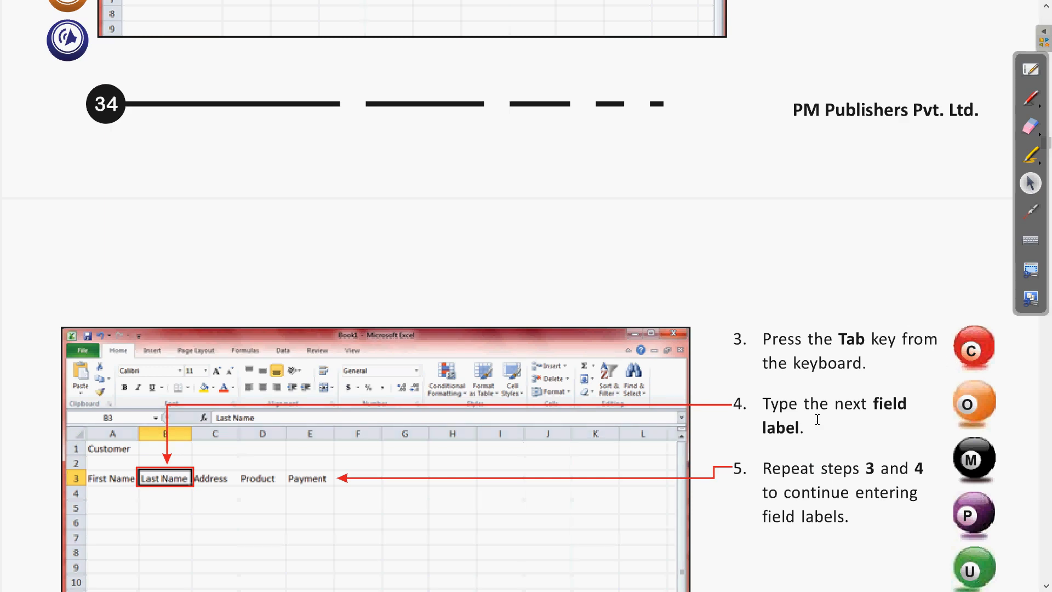
scroll(818, 420, "down", 6)
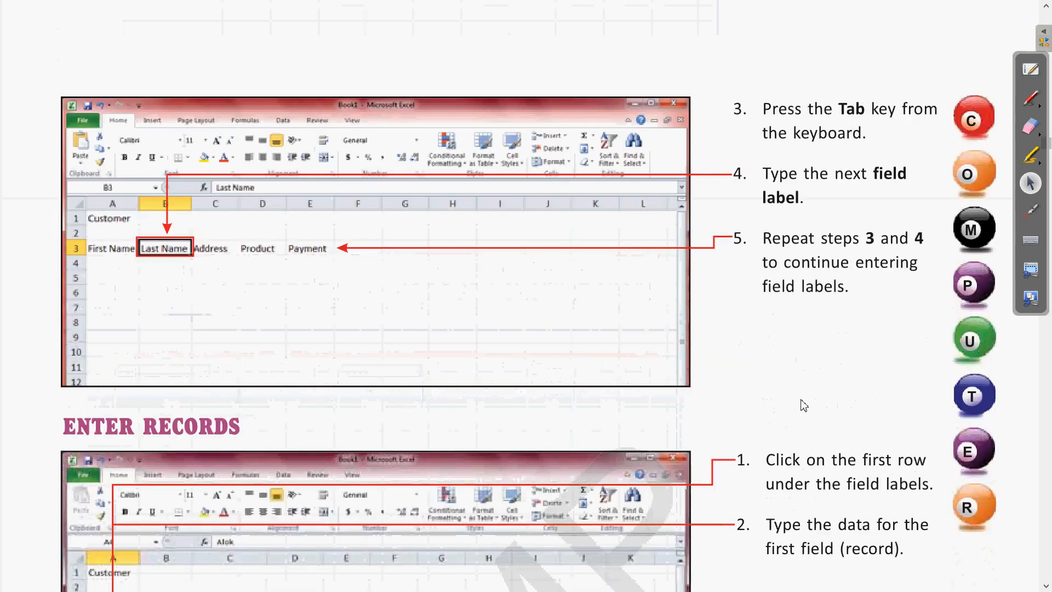
scroll(803, 400, "down", 2)
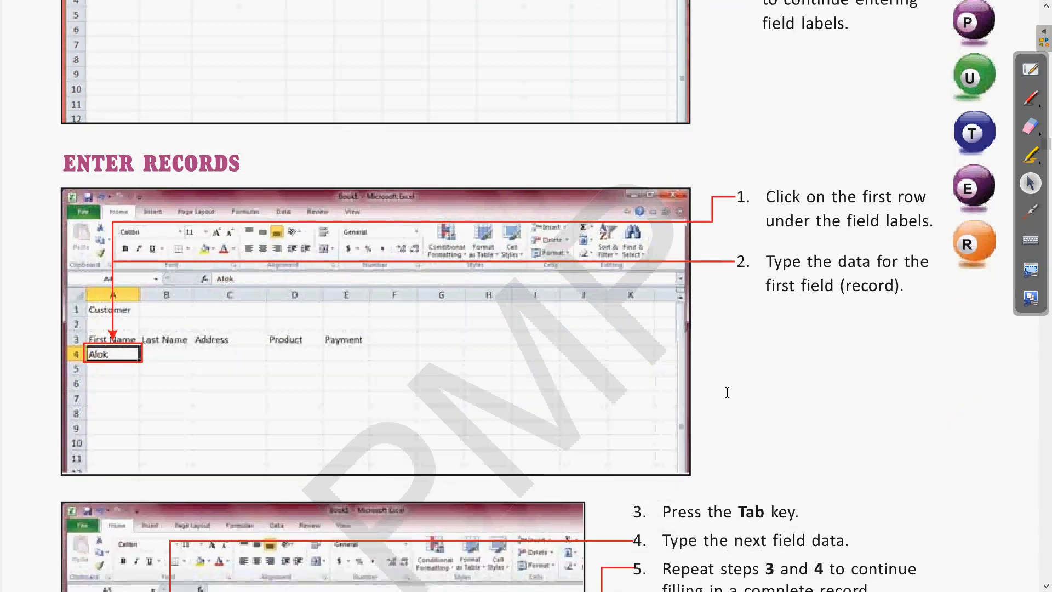
left_click(1030, 211)
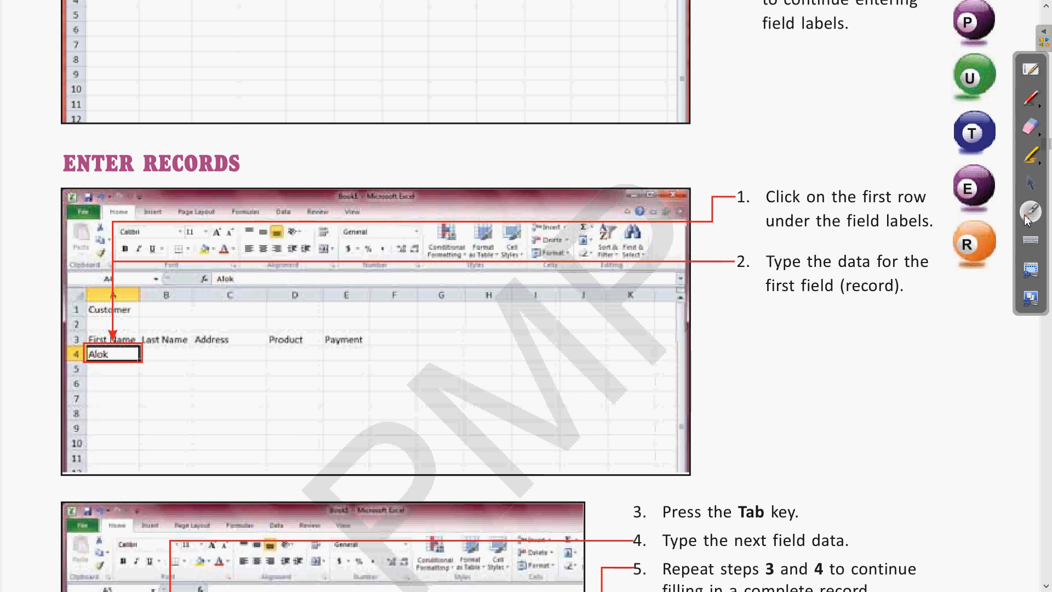
left_click(1031, 183)
scroll(851, 253, "down", 3)
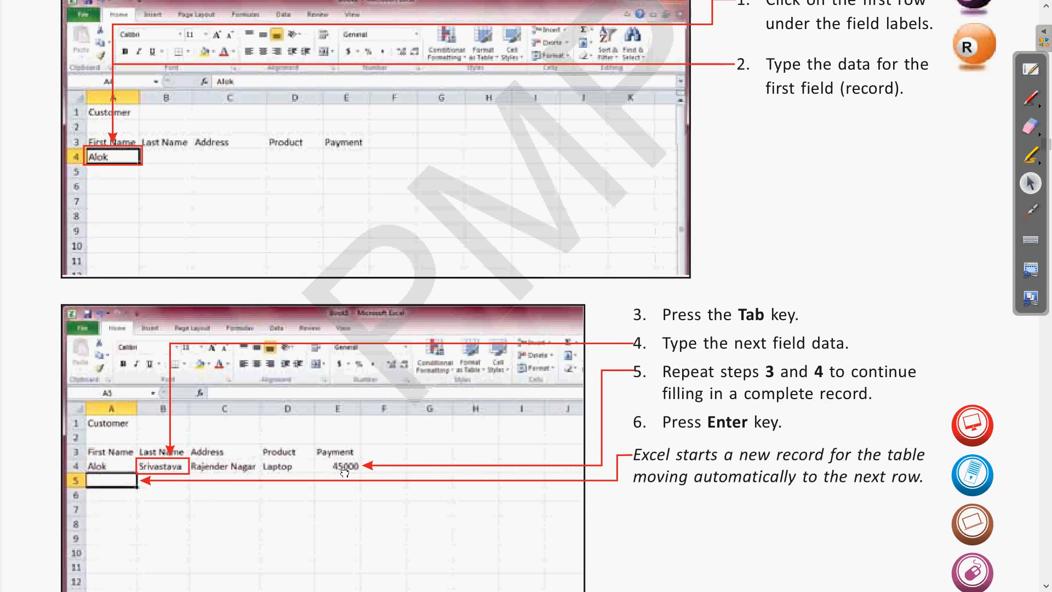
scroll(345, 472, "down", 1)
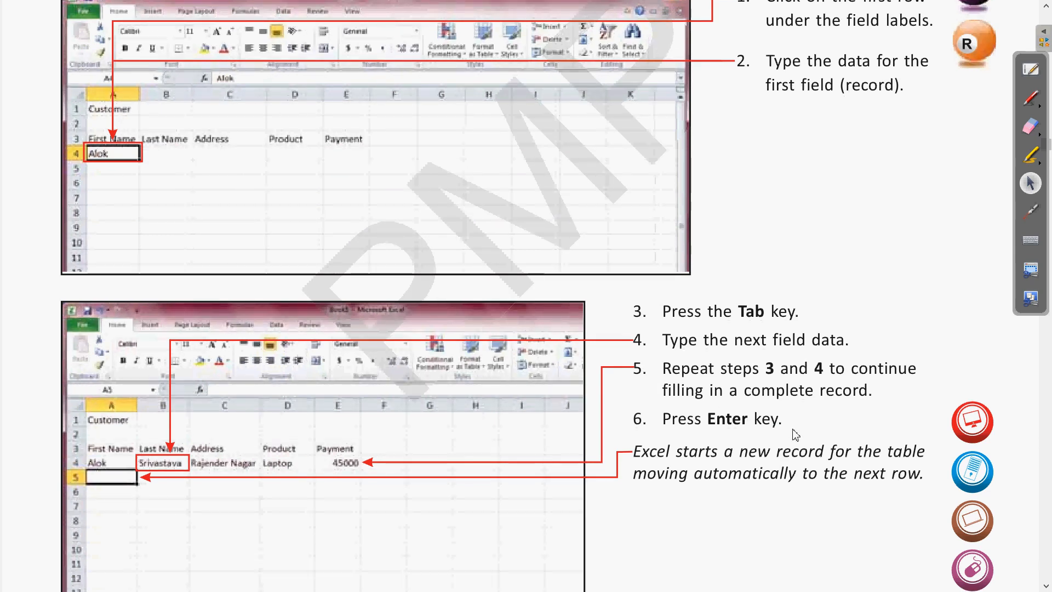
scroll(796, 433, "down", 3)
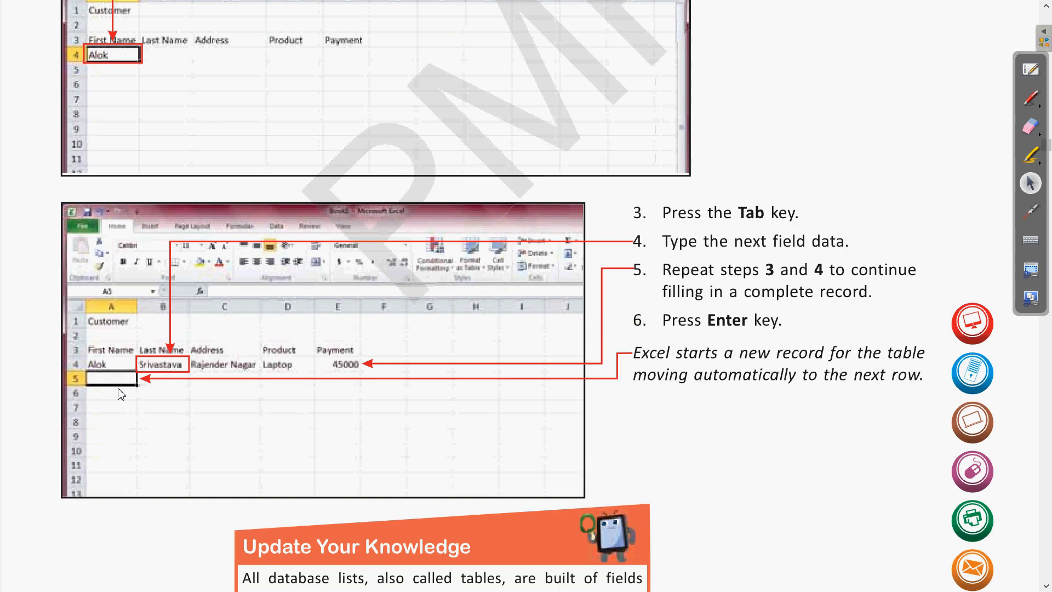
key("alt+Tab")
key("alt+Tab")
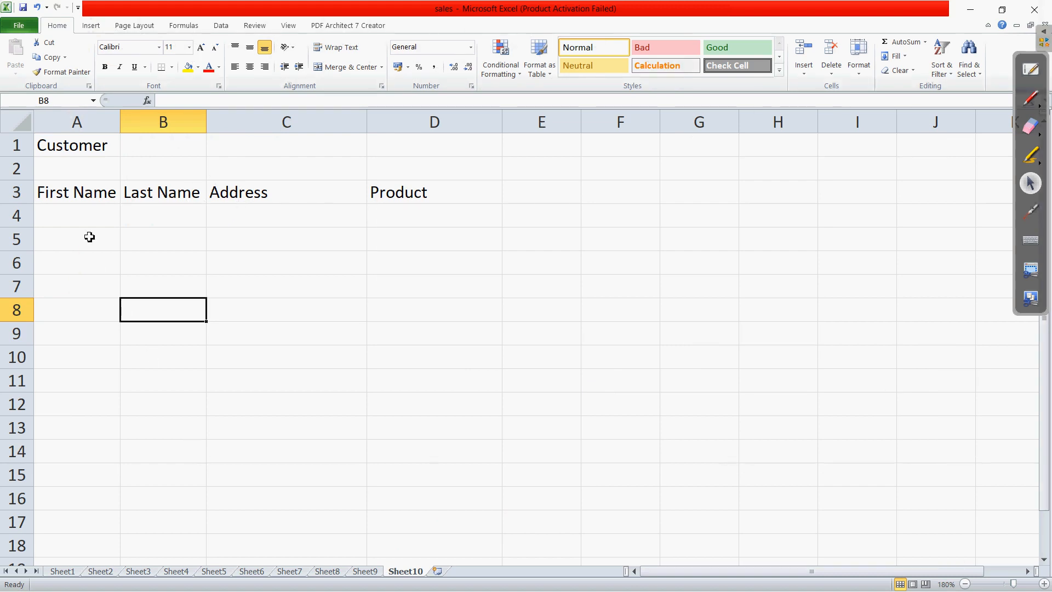
Fill in the first record in row 4 with the customer's first name, last name and address, and the product Scanner
left_click(86, 216)
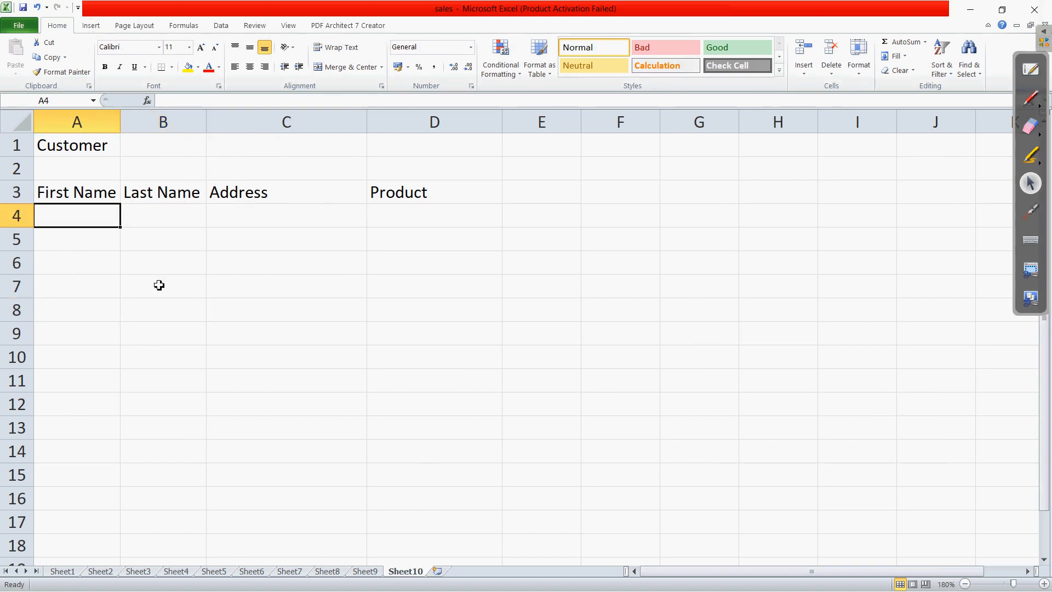
left_click(175, 301)
left_click(73, 220)
type("Rahul")
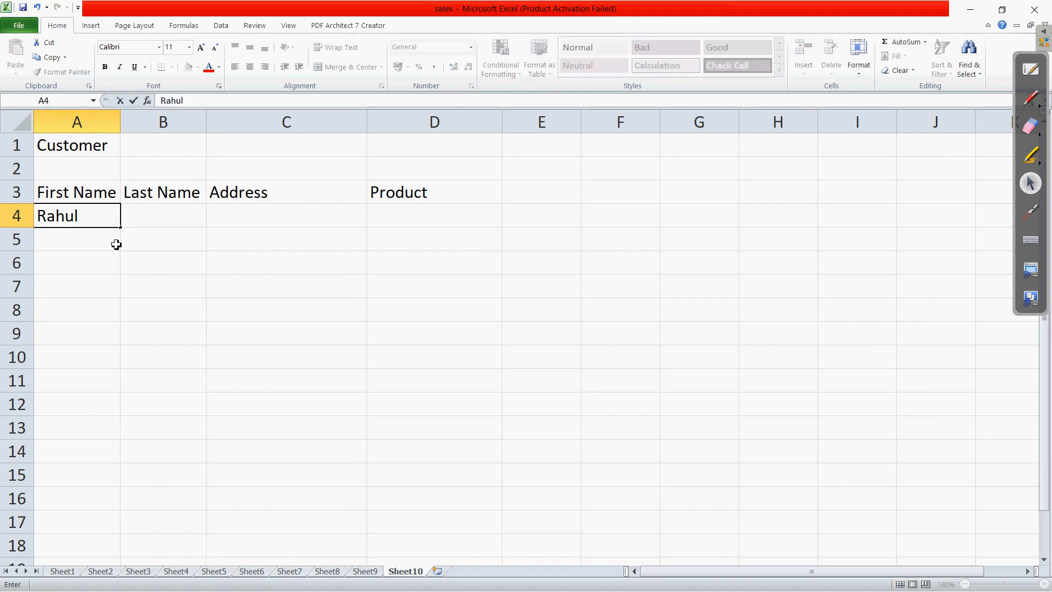
key("Tab")
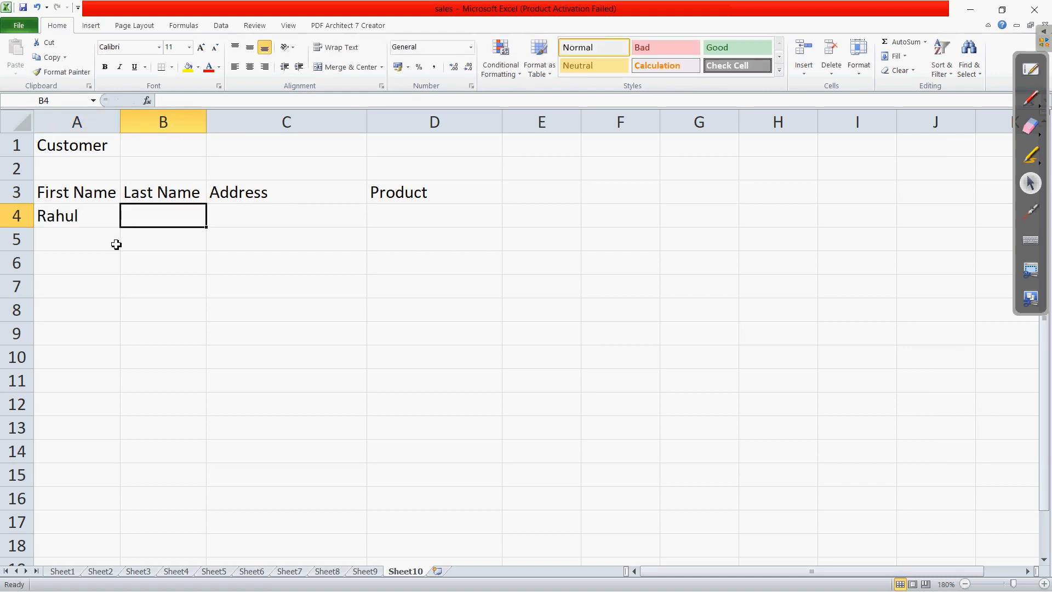
type("Singh")
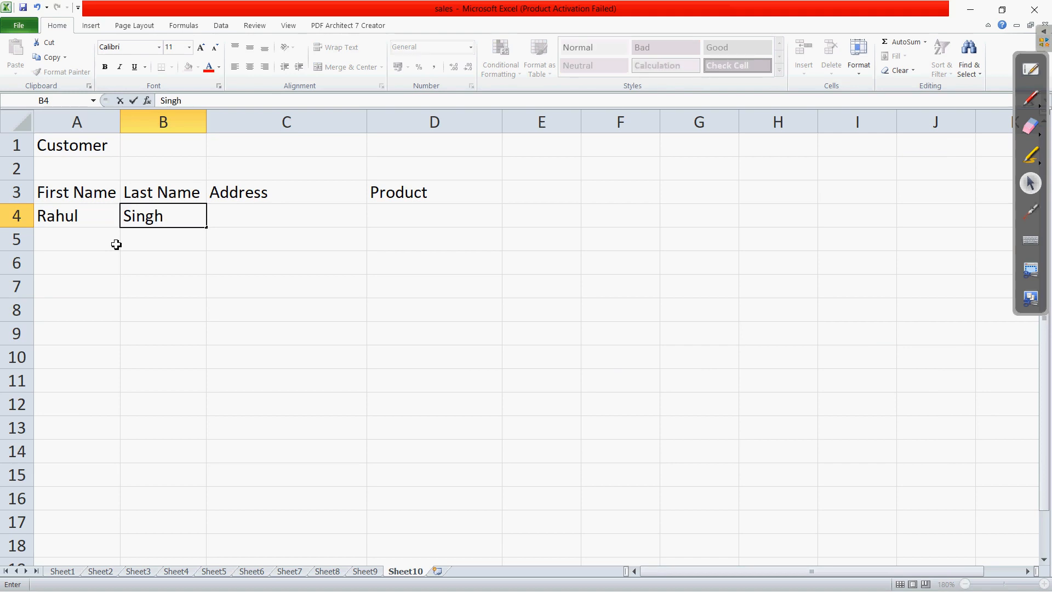
key("Tab")
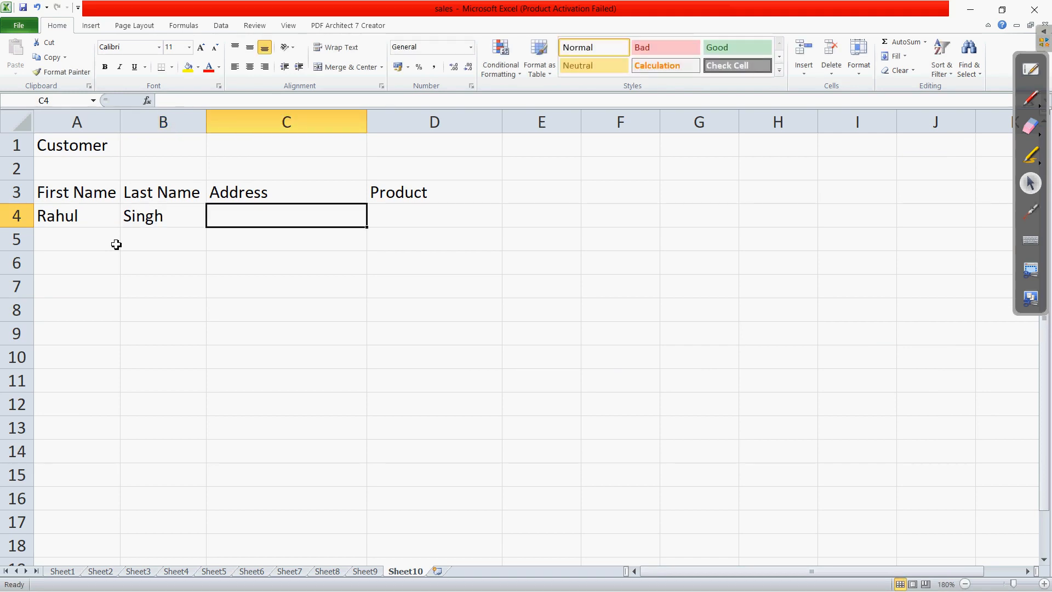
type("Cantt.")
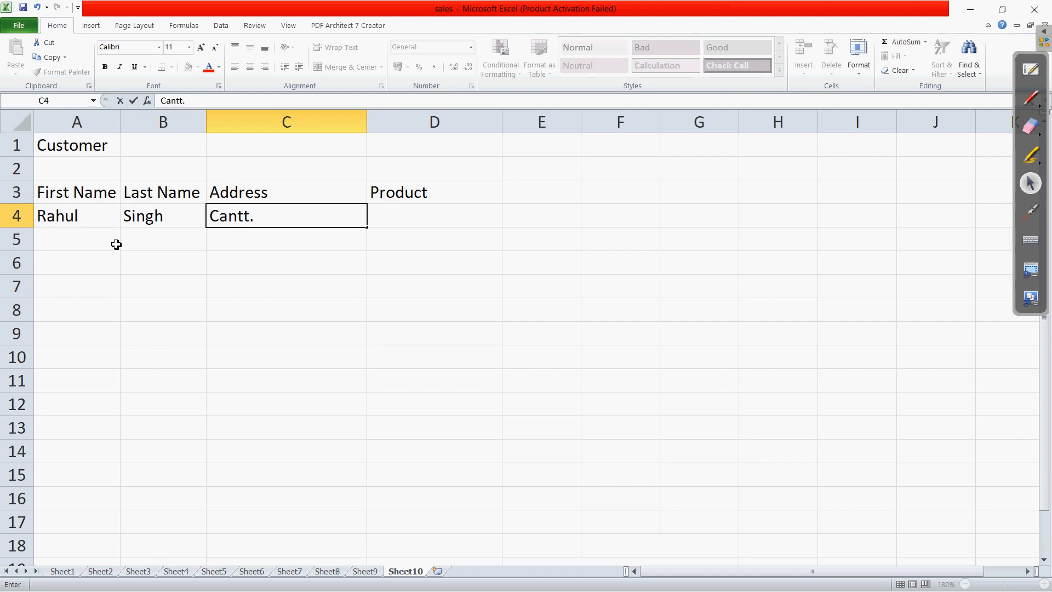
key("Tab")
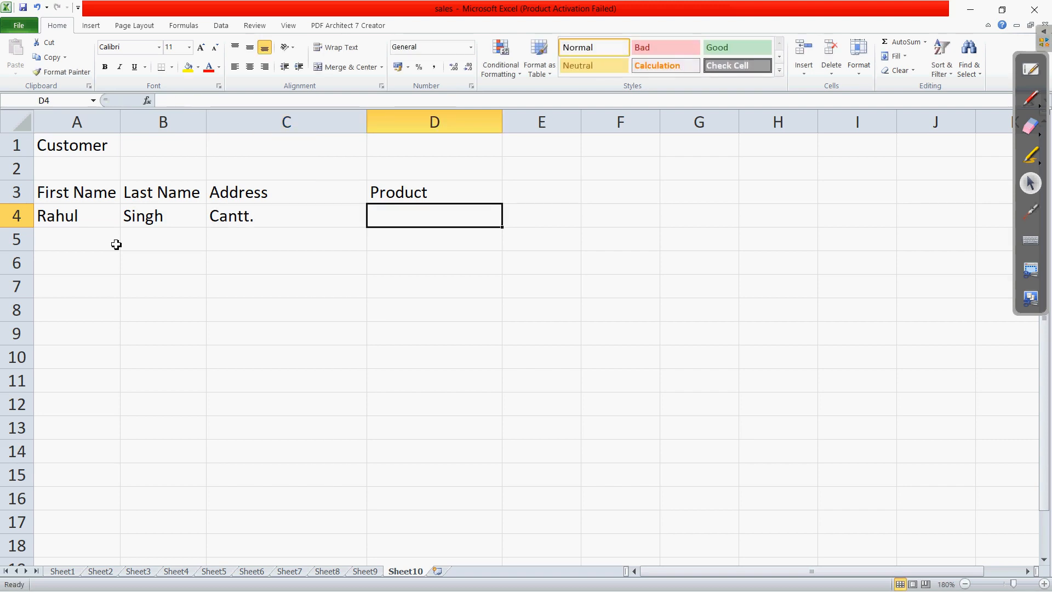
type("Scanner")
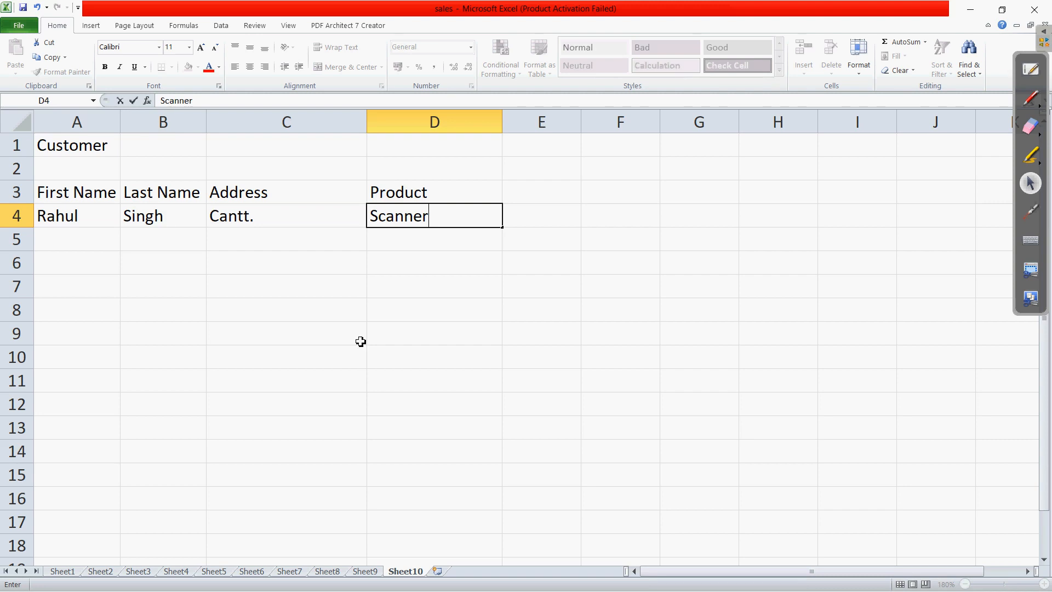
left_click(406, 333)
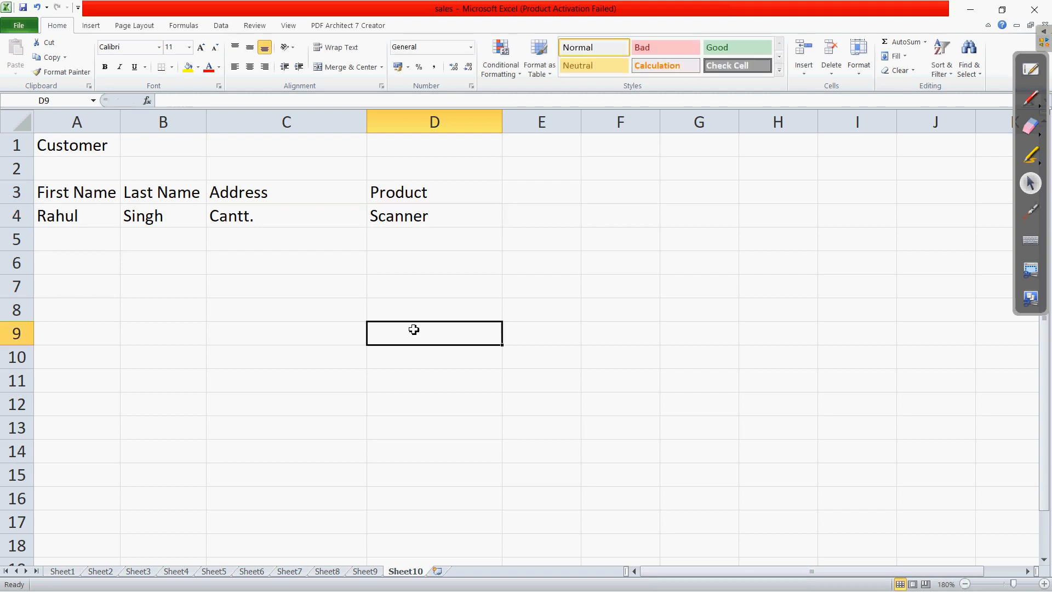
Check the textbook's field labels and enter the label Payment in cell E3
left_click(532, 192)
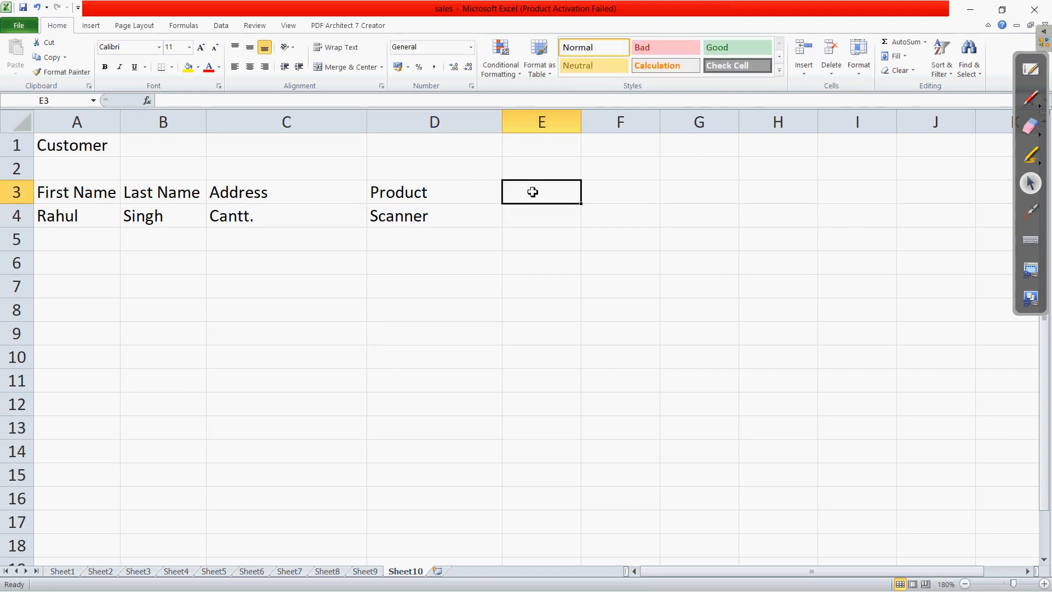
key("alt+Tab")
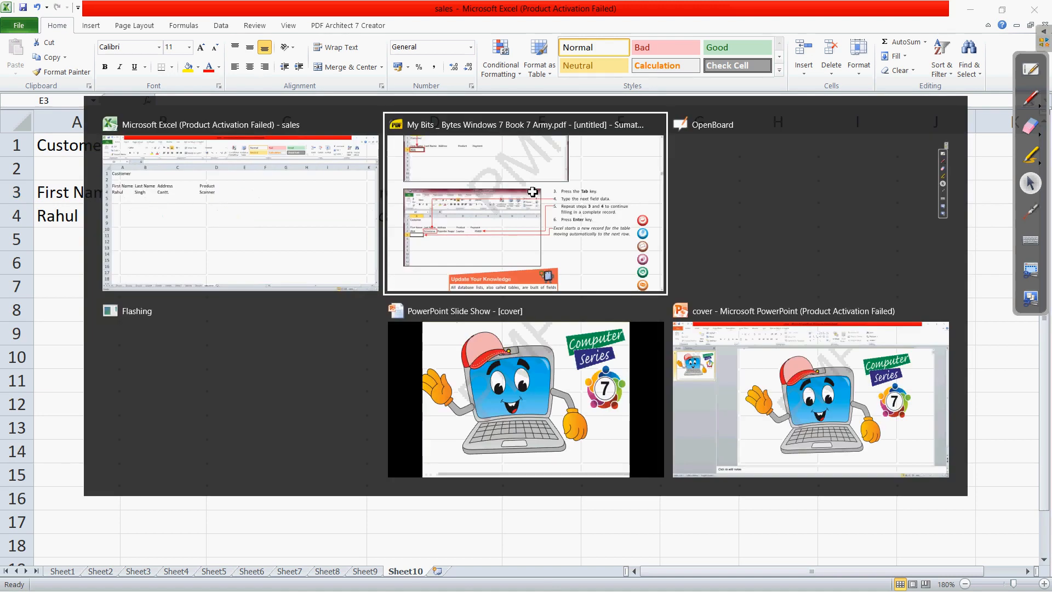
key("alt+Tab")
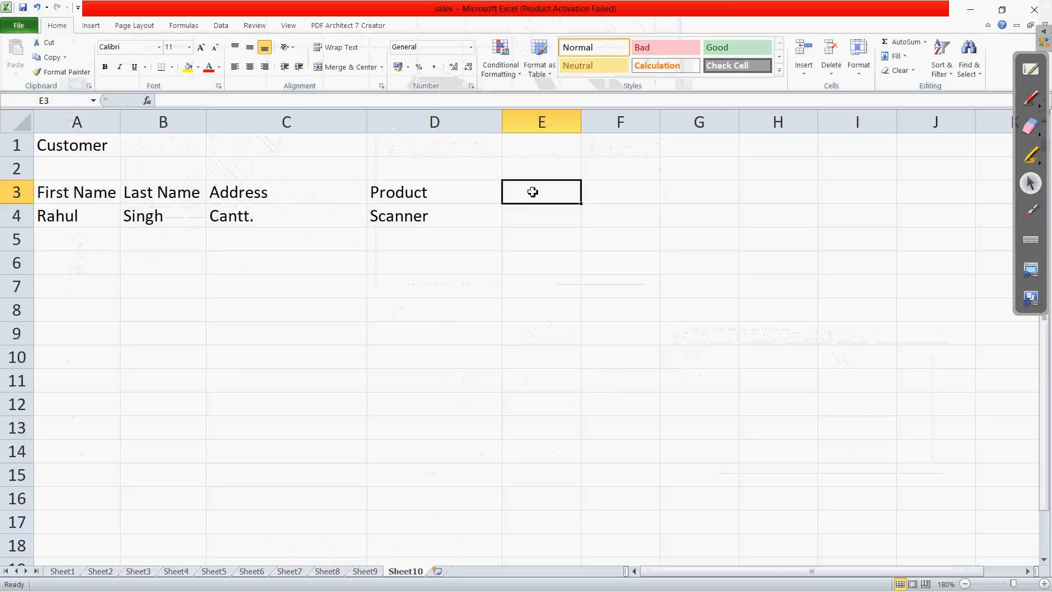
type("P")
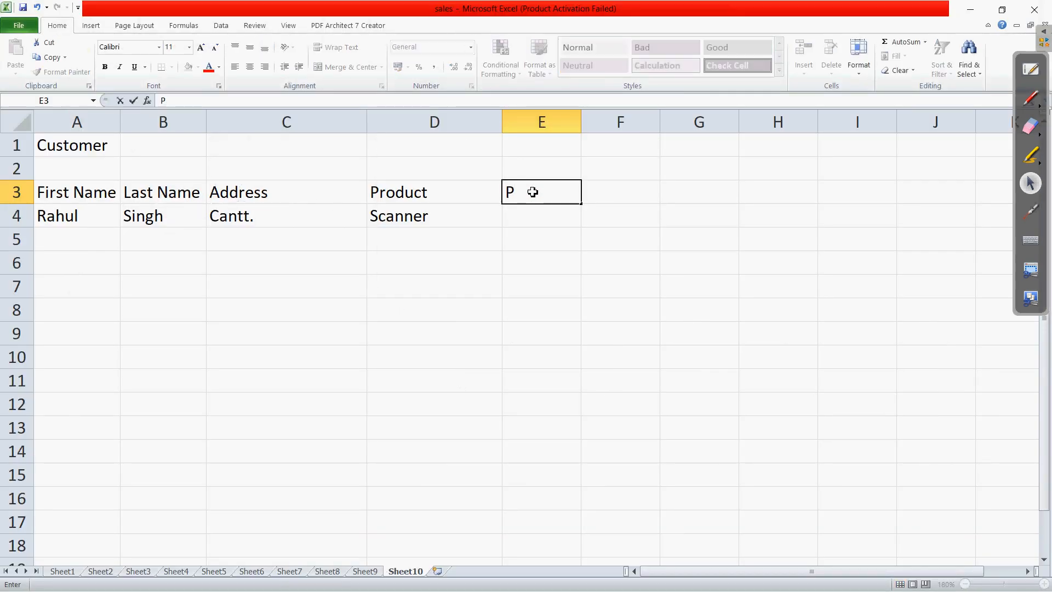
type("ayment")
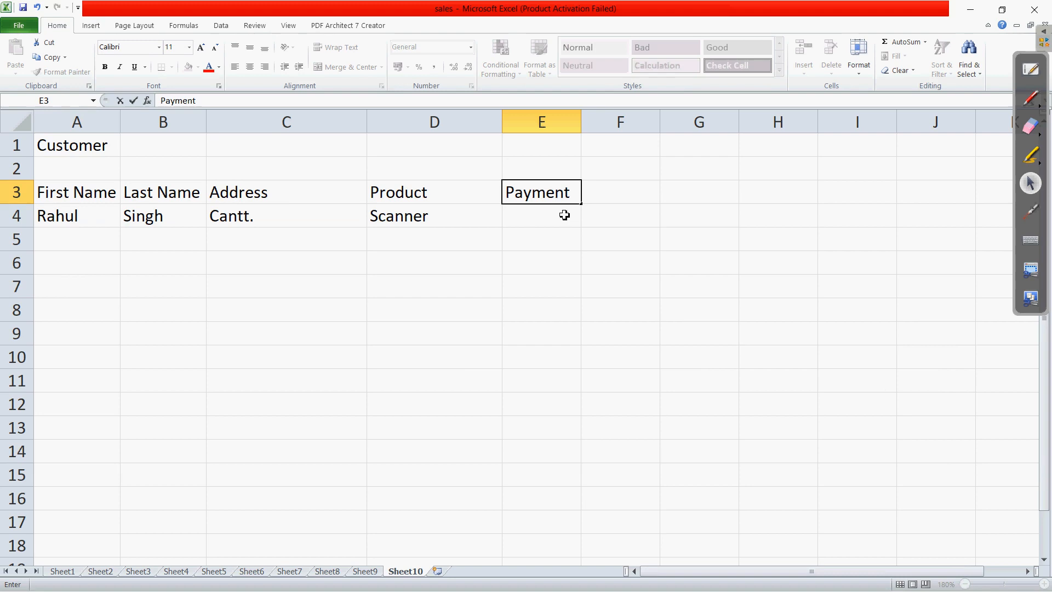
left_click(571, 271)
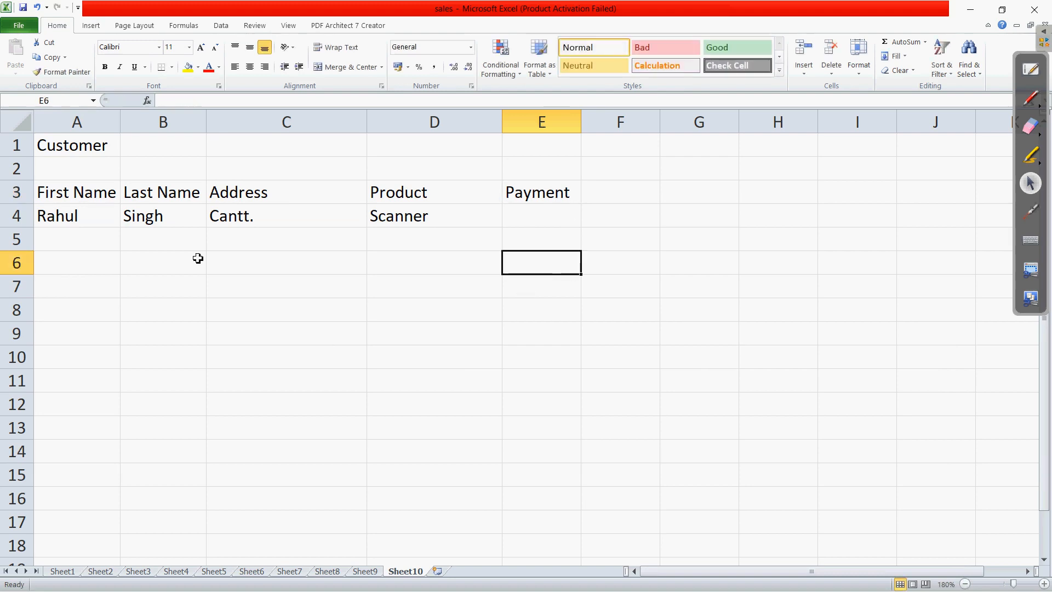
Color the field labels in cells A3 to E3 red
left_click_drag(45, 195, 520, 192)
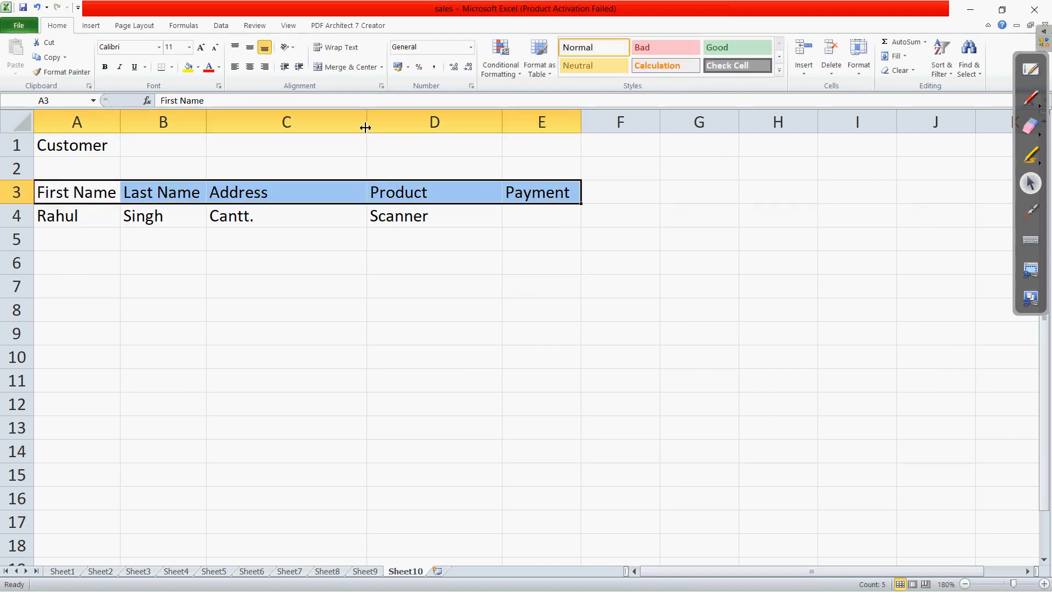
left_click(212, 69)
left_click(336, 343)
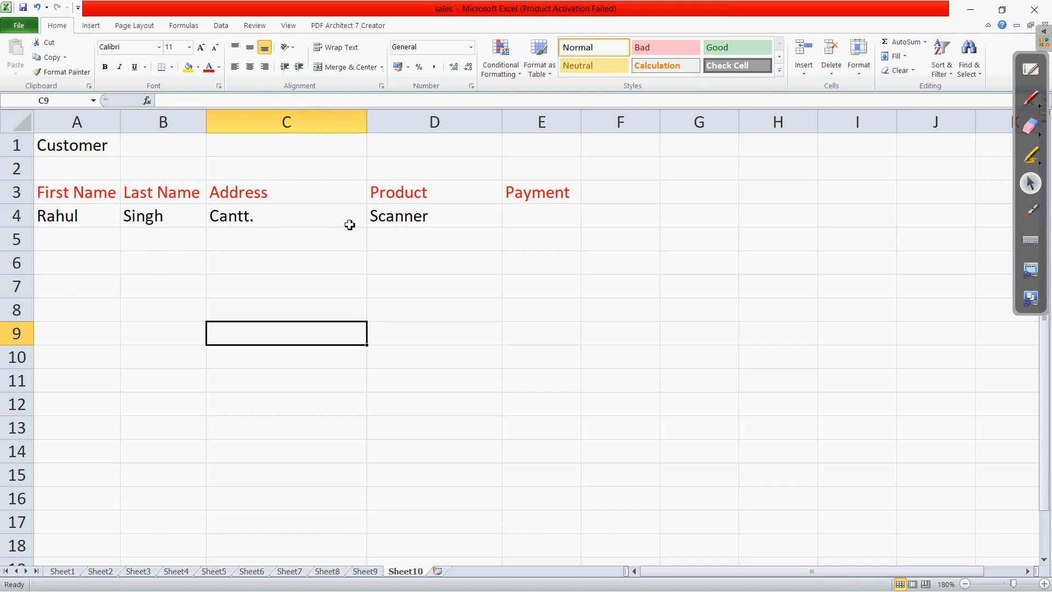
Enter the payment 5000 in cell E4 to complete the first record, and select cell A5 for the next record
left_click(537, 221)
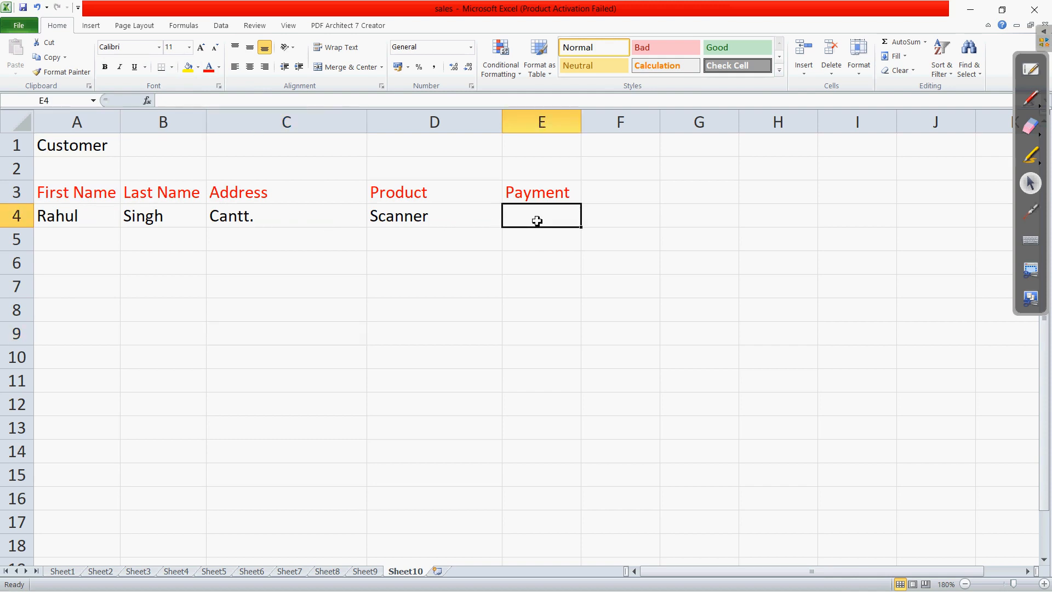
type("5000")
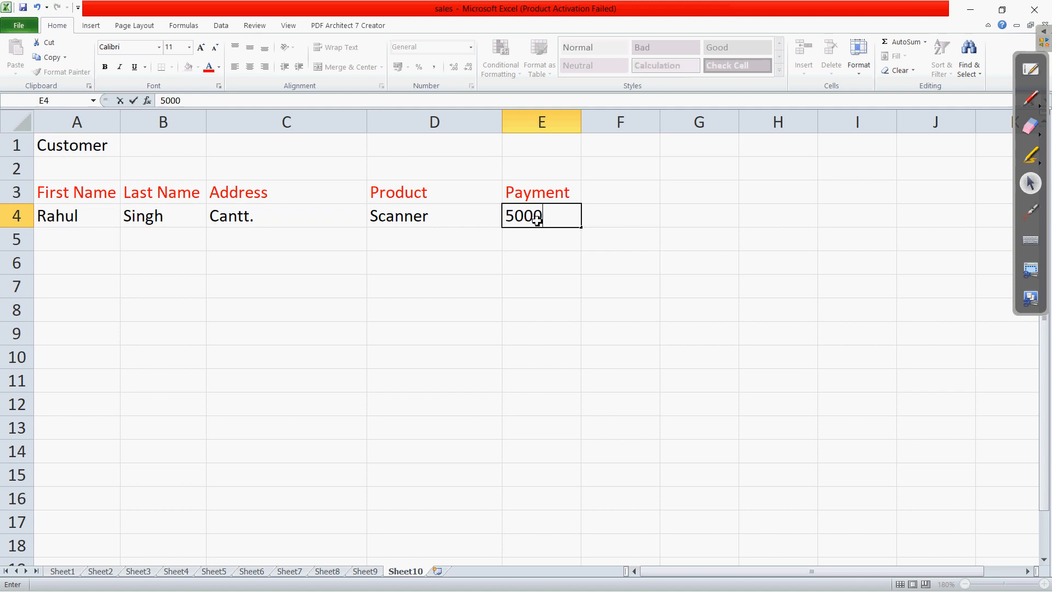
key("Return")
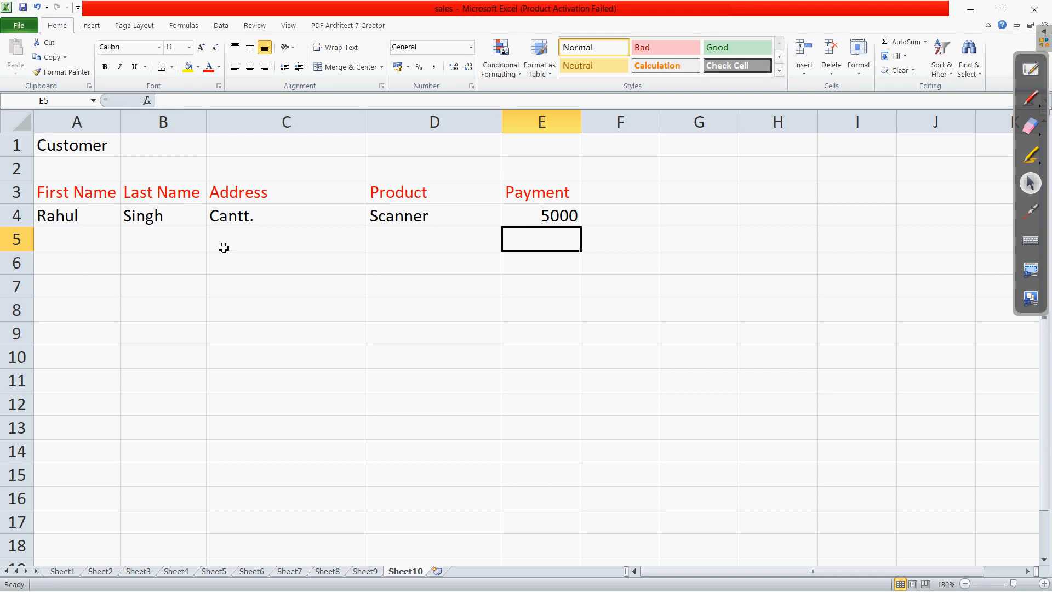
left_click(534, 217)
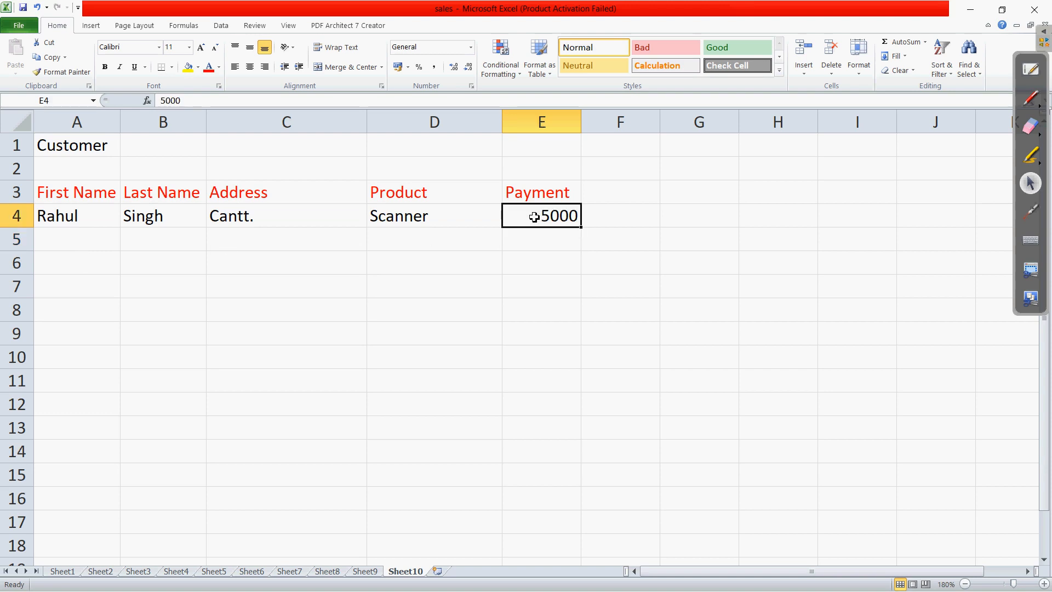
key("Right")
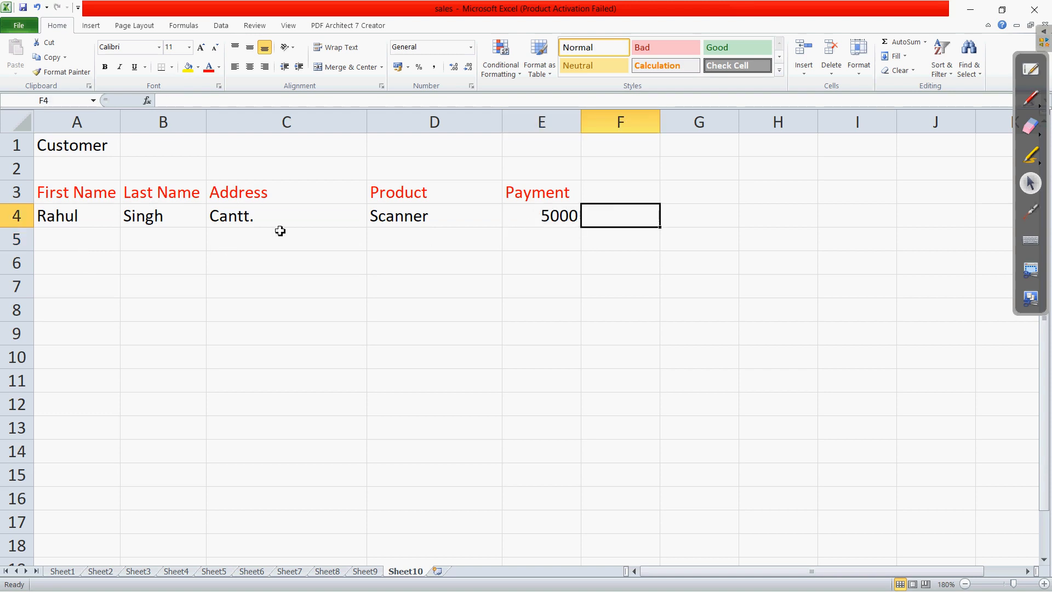
left_click(93, 245)
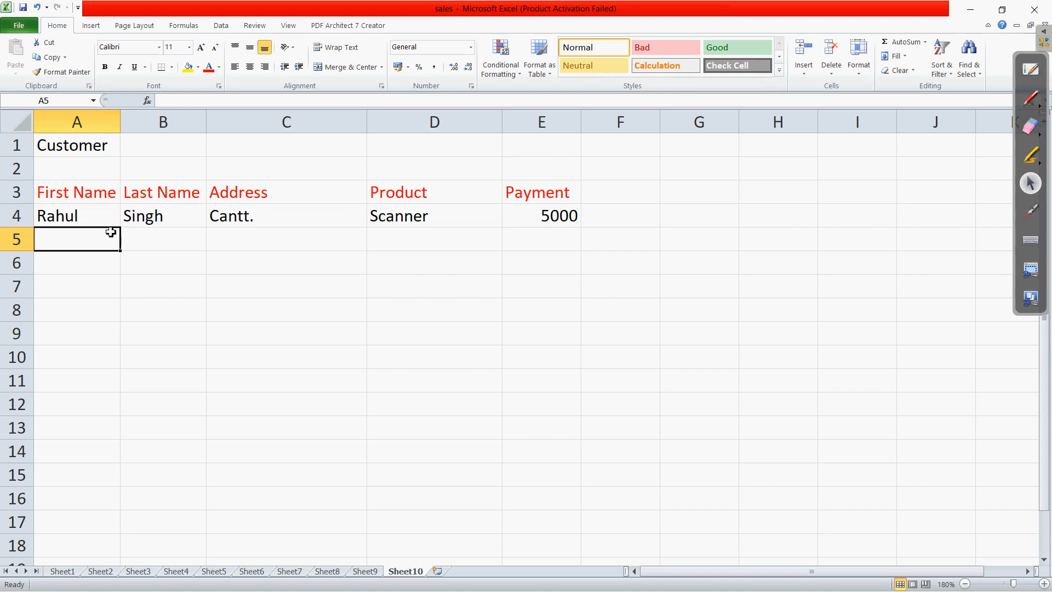
Switch to the textbook document and examine the Update Your Knowledge note on page 35
key("alt+Tab")
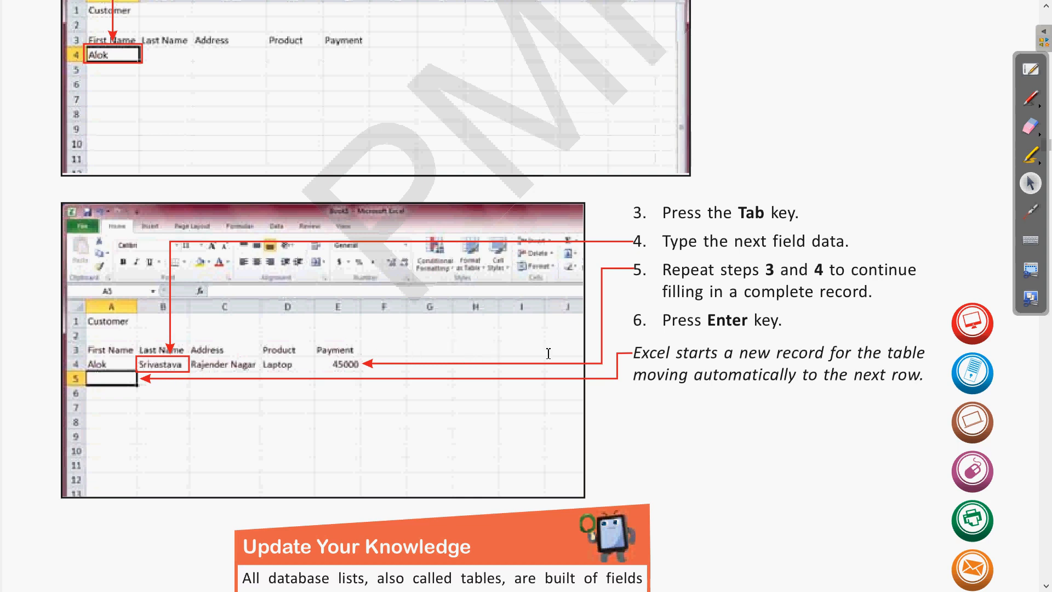
scroll(656, 340, "down", 3)
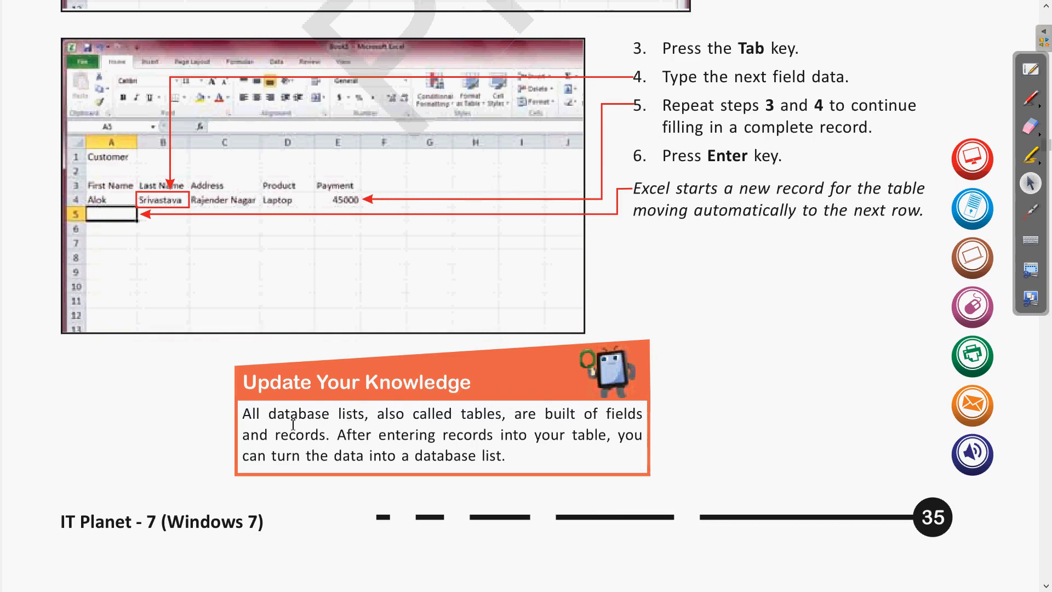
left_click(1030, 213)
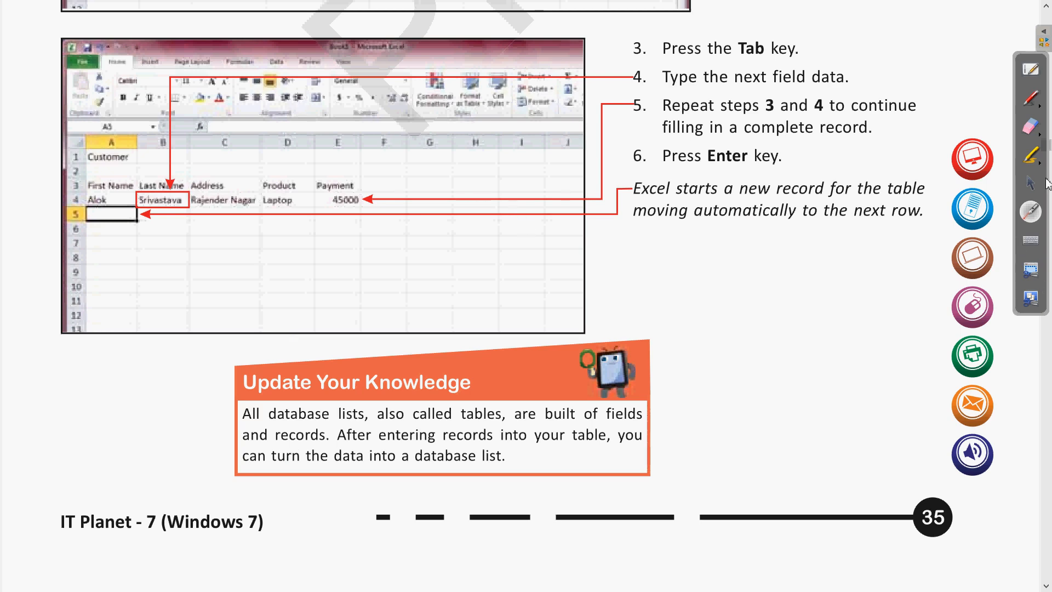
Sketch a red table grid of four columns and three rows with the pen, beside the Update Your Knowledge note
left_click(1031, 98)
mouse_move(718, 345)
left_mouse_down()
mouse_move(880, 339)
mouse_move(876, 468)
mouse_move(760, 468)
left_mouse_up()
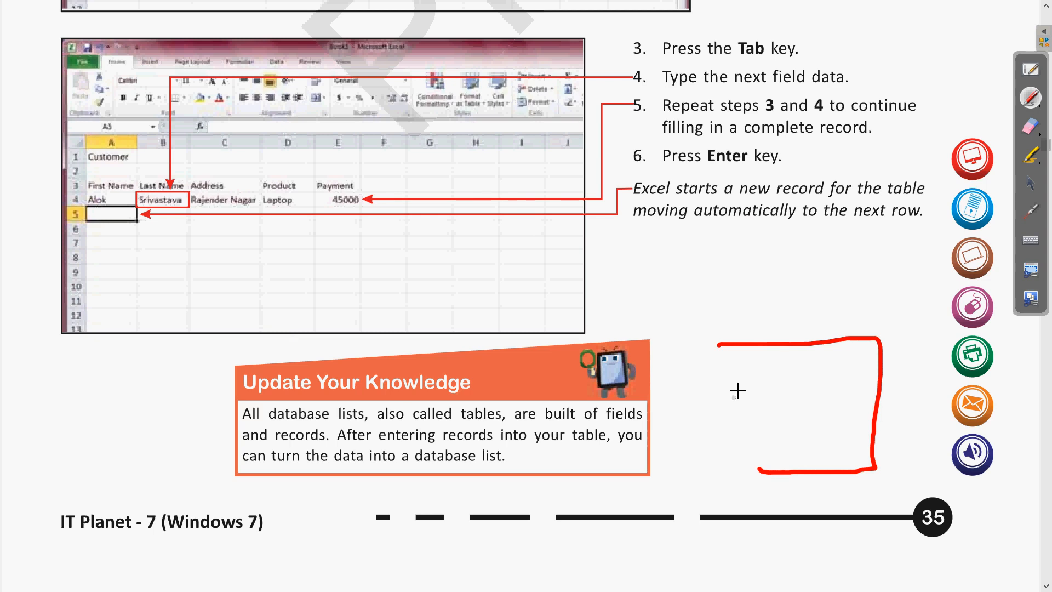
mouse_move(716, 346)
left_mouse_down()
mouse_move(728, 457)
mouse_move(833, 467)
left_mouse_up()
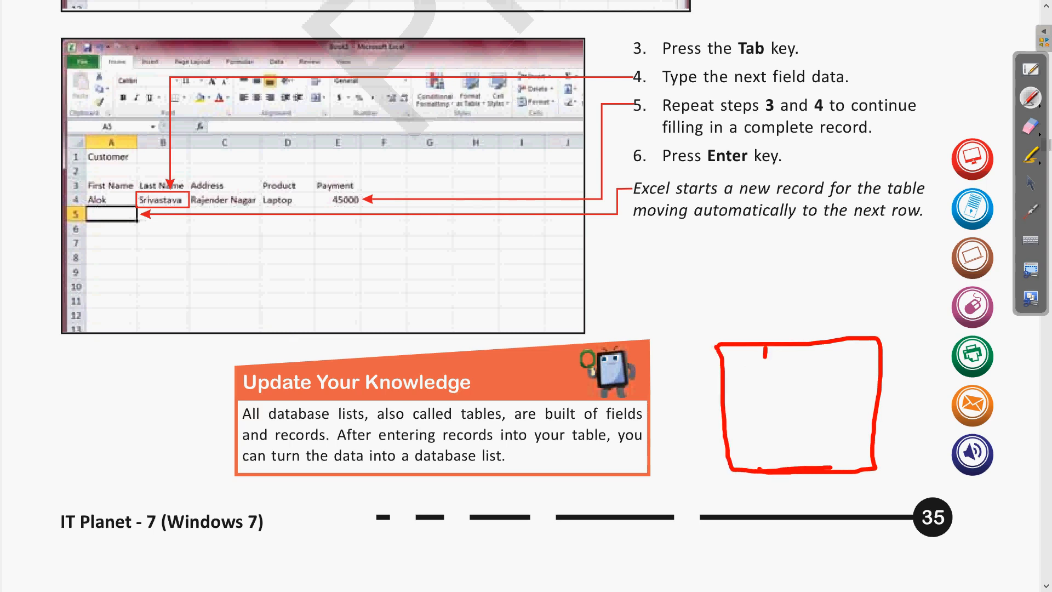
left_click_drag(765, 353, 762, 469)
left_click_drag(806, 349, 804, 439)
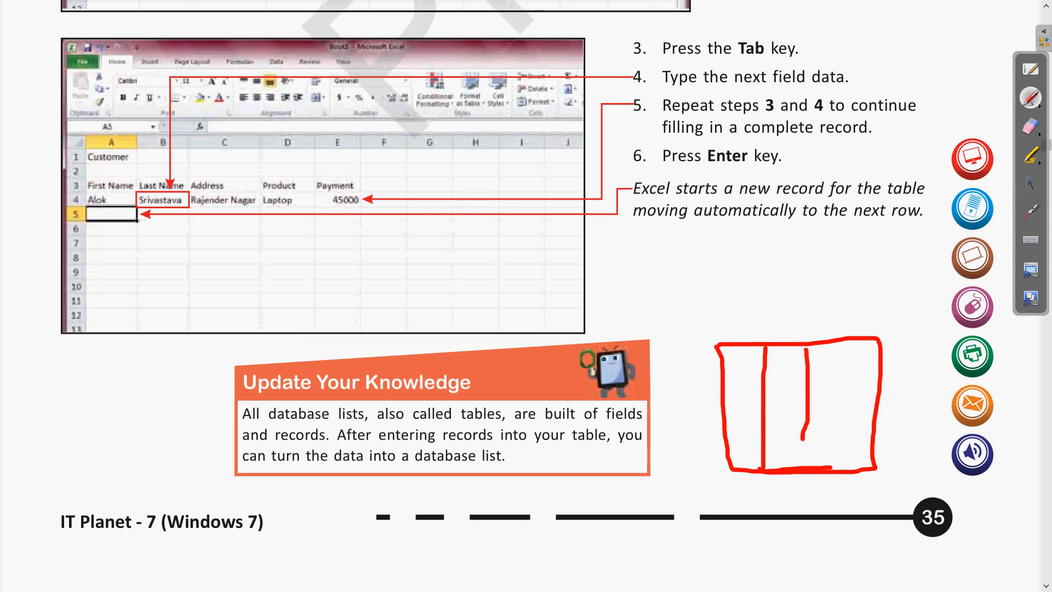
left_click_drag(843, 354, 846, 462)
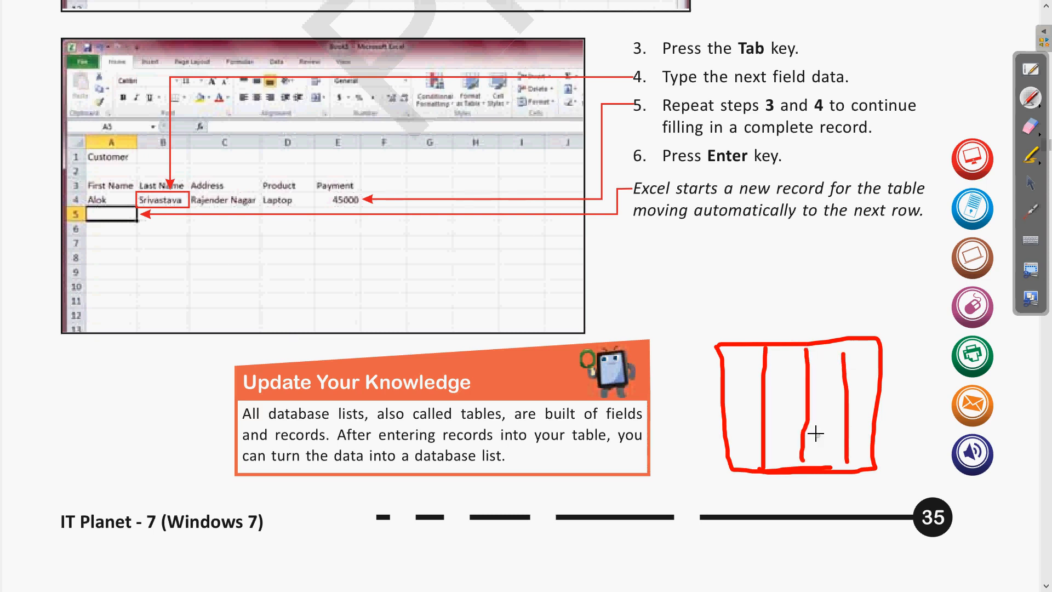
left_click_drag(722, 391, 884, 380)
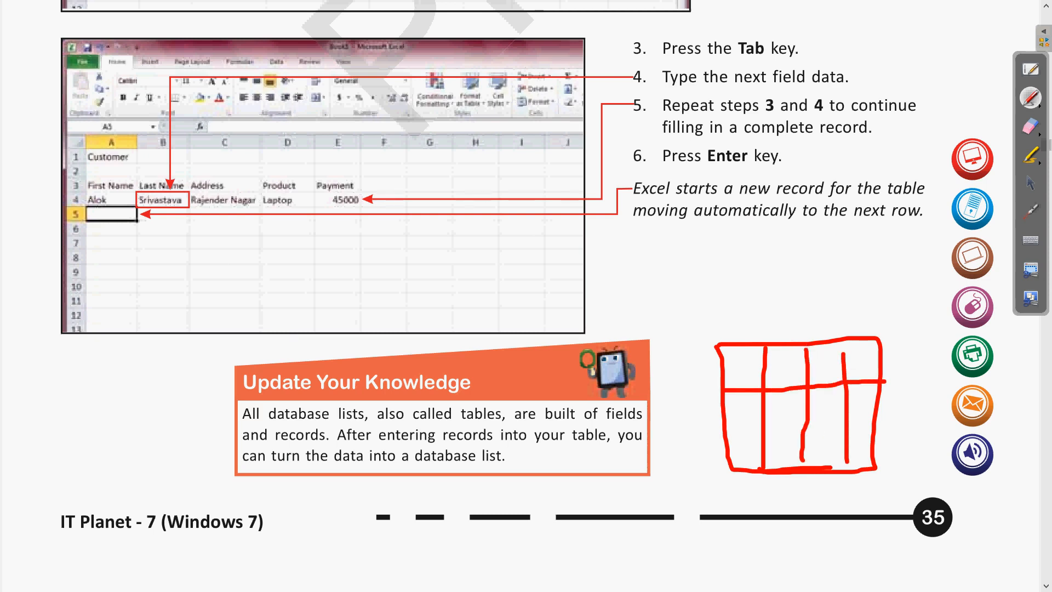
left_click_drag(732, 426, 845, 430)
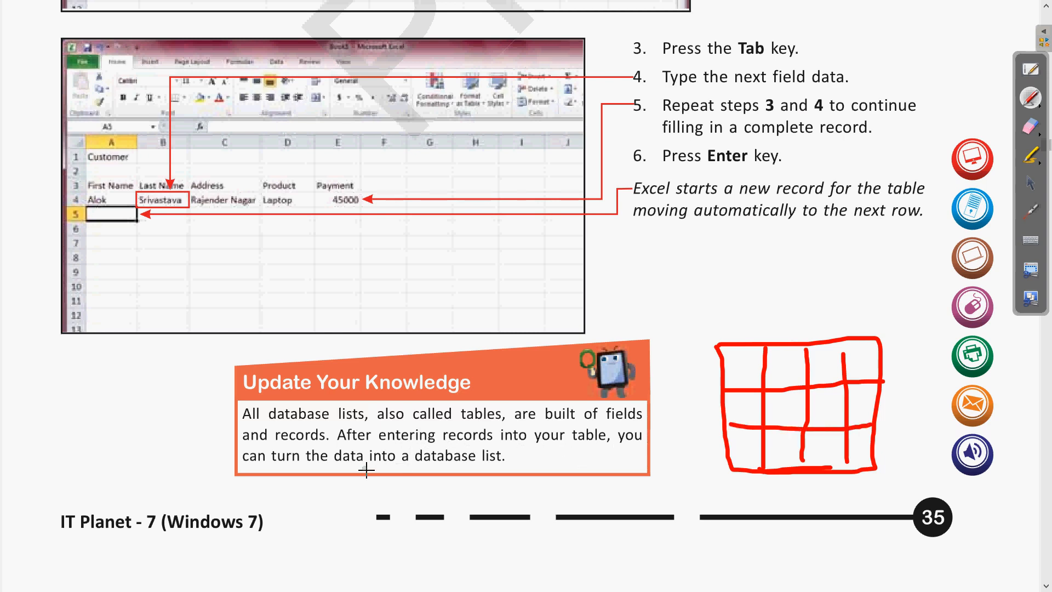
Underline in red the note's sentence about entering records and turning the data into a database list
left_click(366, 449)
left_click_drag(388, 448, 637, 444)
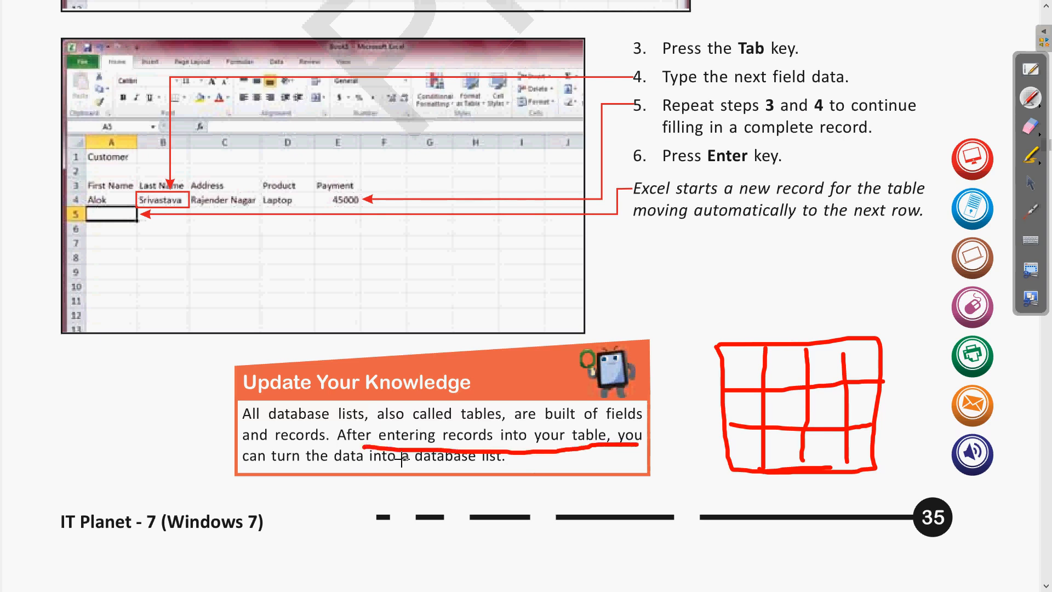
left_click_drag(253, 469, 462, 467)
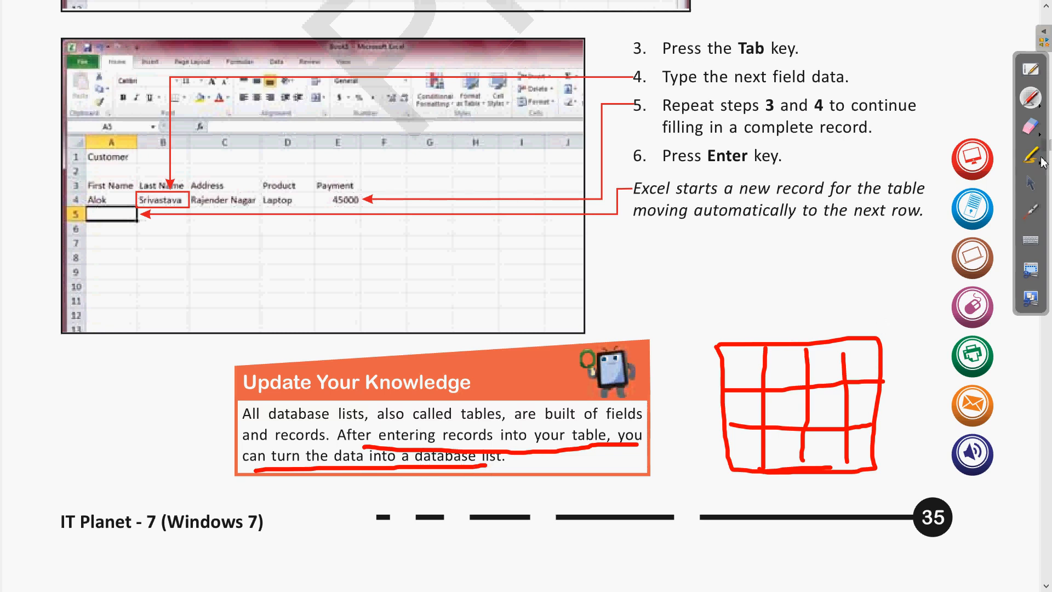
Erase the red grid and underlines from the textbook page and return to the selection pointer
left_click(1030, 126)
mouse_move(826, 365)
left_mouse_down()
mouse_move(696, 370)
mouse_move(899, 340)
mouse_move(798, 364)
mouse_move(736, 423)
mouse_move(775, 391)
mouse_move(733, 383)
mouse_move(819, 405)
mouse_move(855, 366)
mouse_move(900, 459)
mouse_move(839, 439)
mouse_move(850, 442)
mouse_move(251, 464)
mouse_move(665, 439)
left_mouse_up()
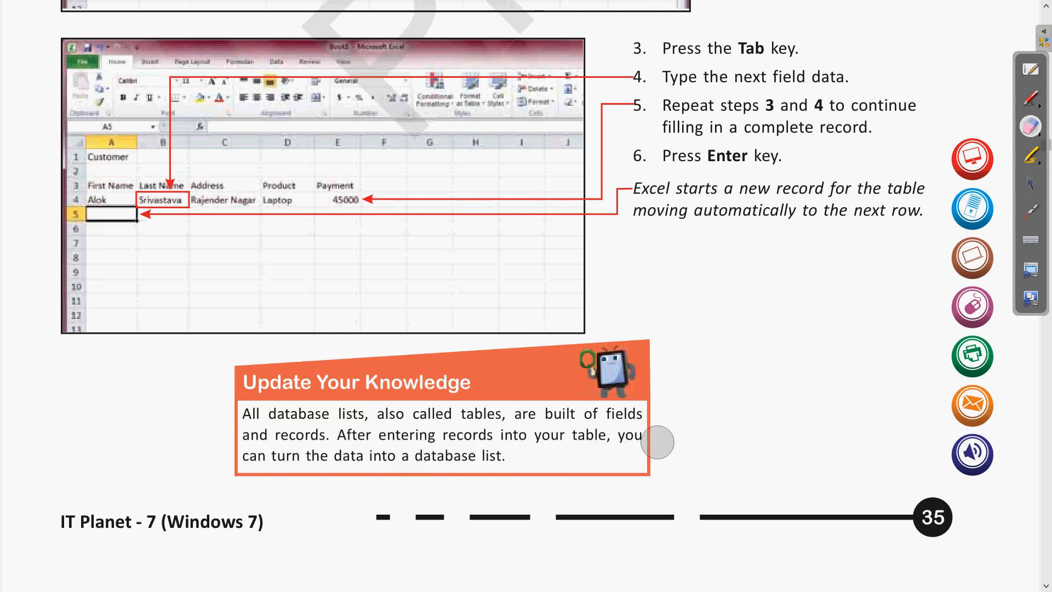
left_click(1030, 182)
Examine the textbook's sample customer records and its Create a Table instructions
scroll(854, 286, "up", 2)
scroll(854, 286, "up", 1)
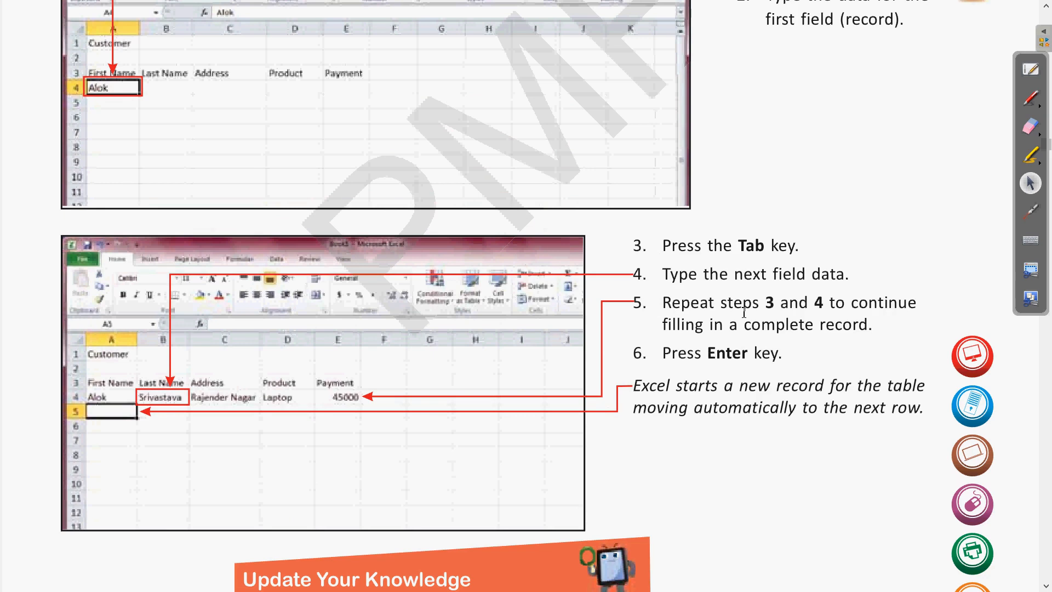
scroll(745, 317, "down", 3)
scroll(749, 317, "down", 5)
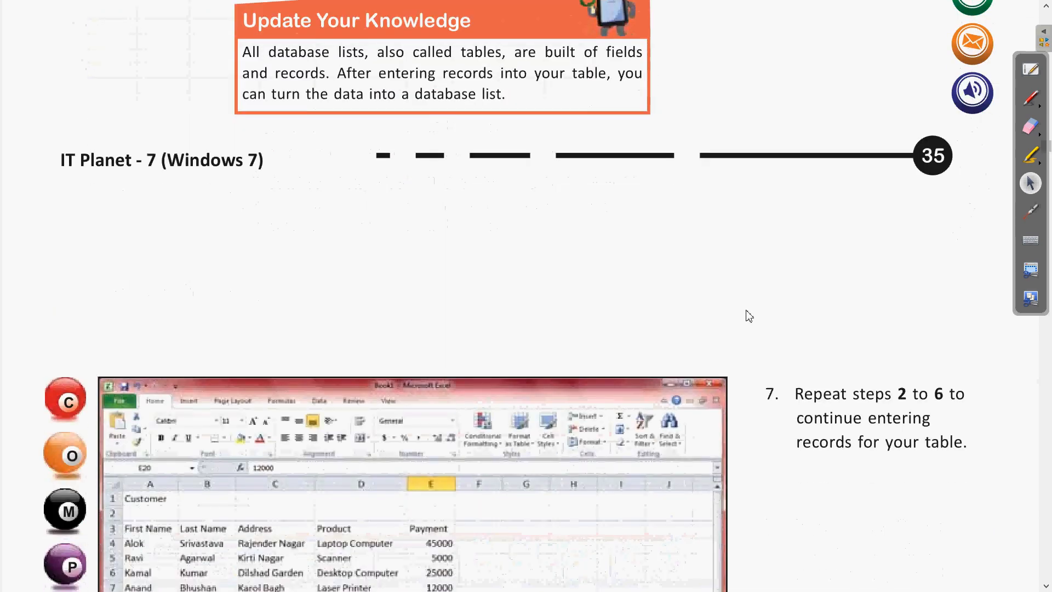
scroll(749, 317, "down", 3)
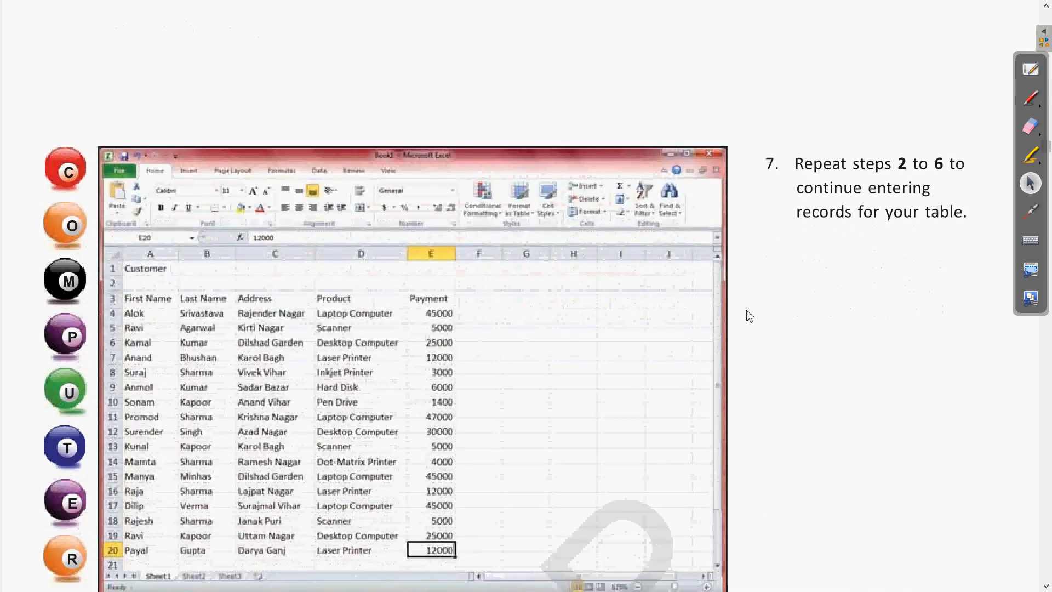
scroll(805, 291, "down", 1)
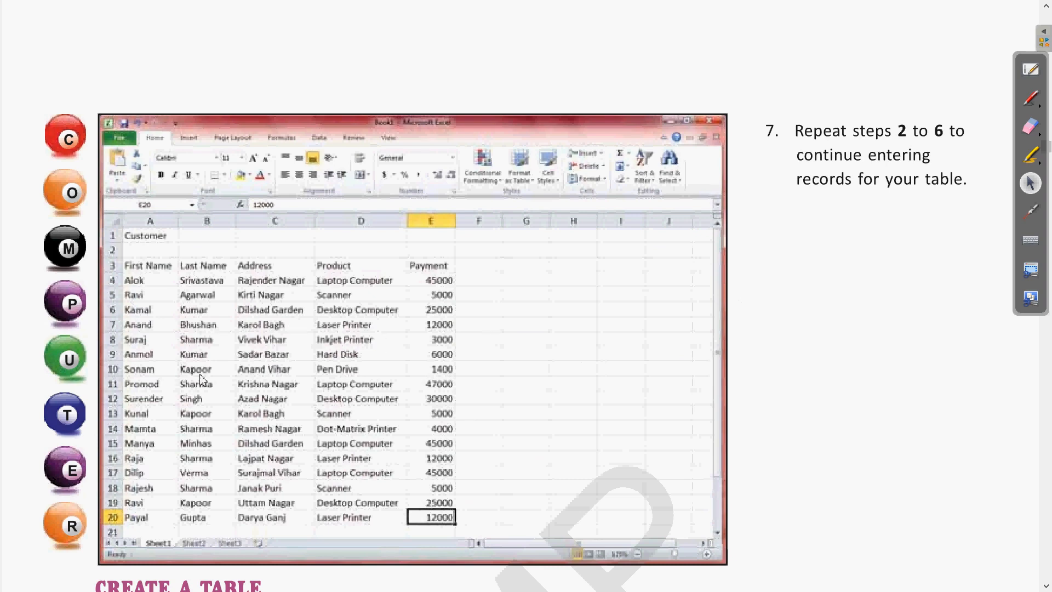
scroll(300, 340, "down", 2)
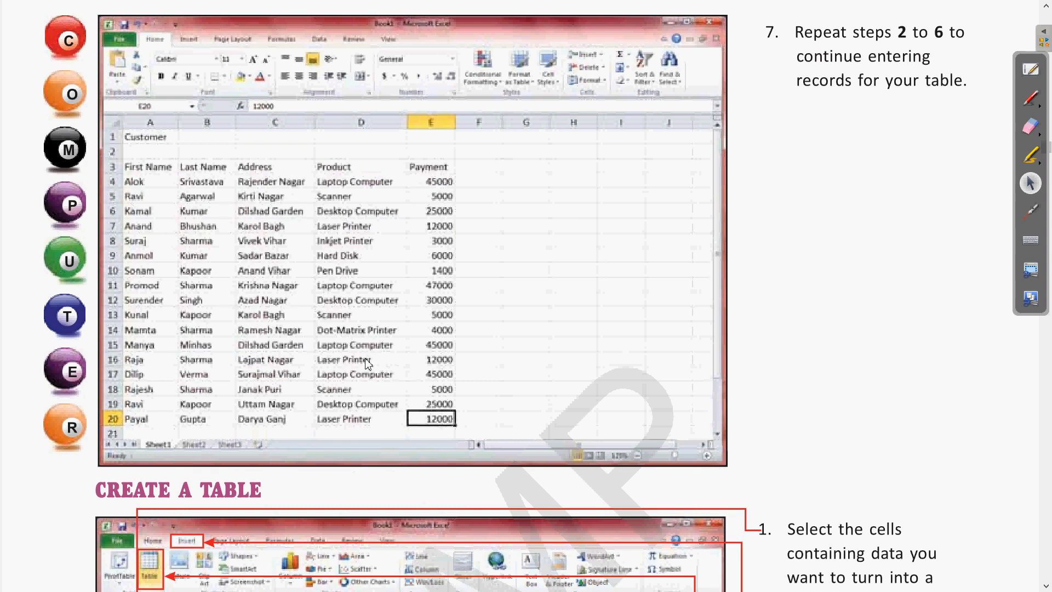
scroll(691, 318, "down", 3)
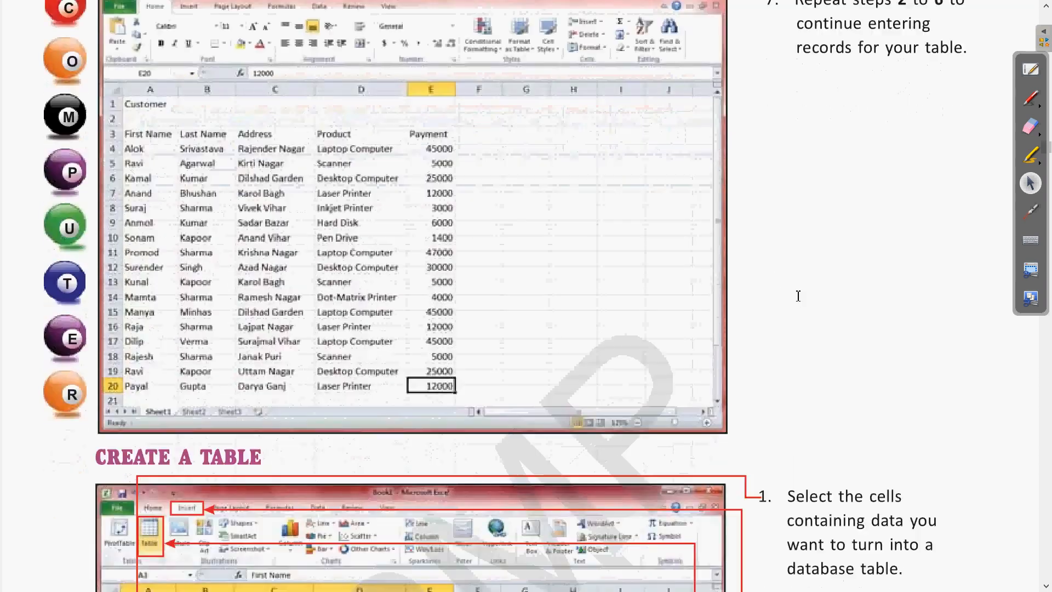
scroll(799, 297, "down", 4)
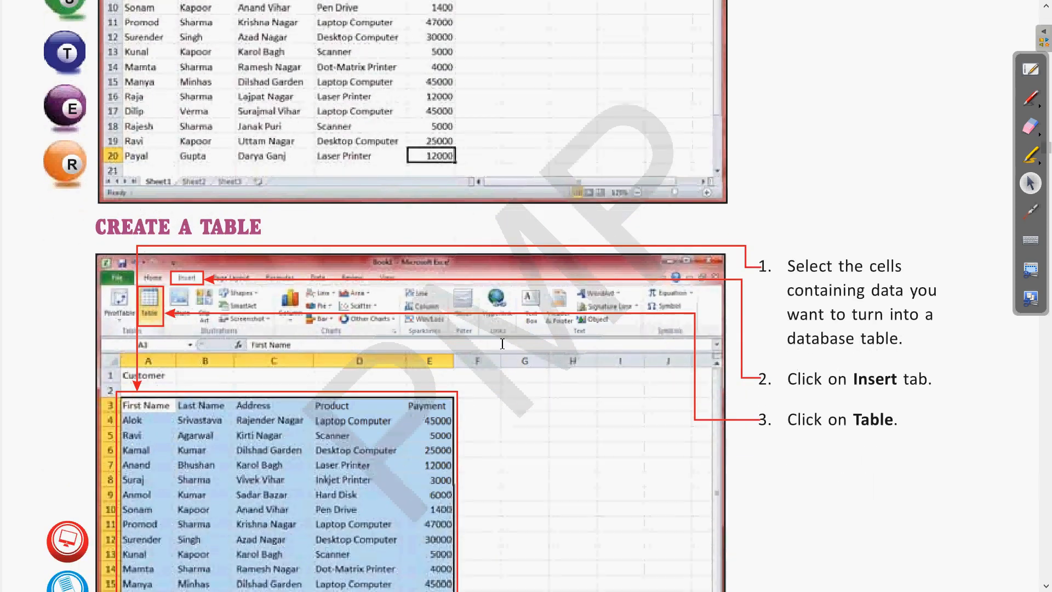
scroll(258, 247, "down", 2)
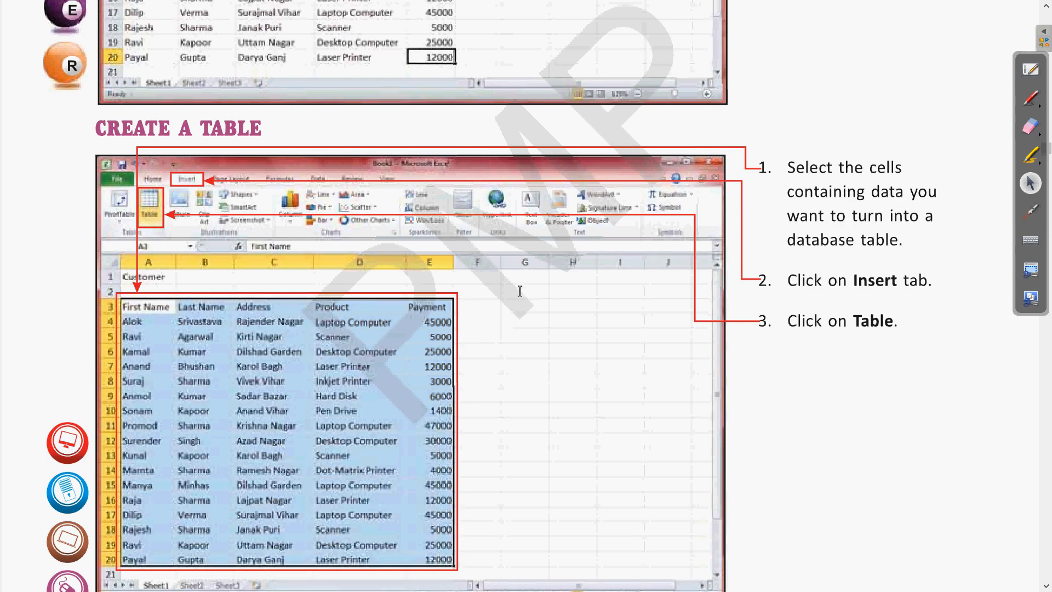
scroll(520, 291, "down", 1)
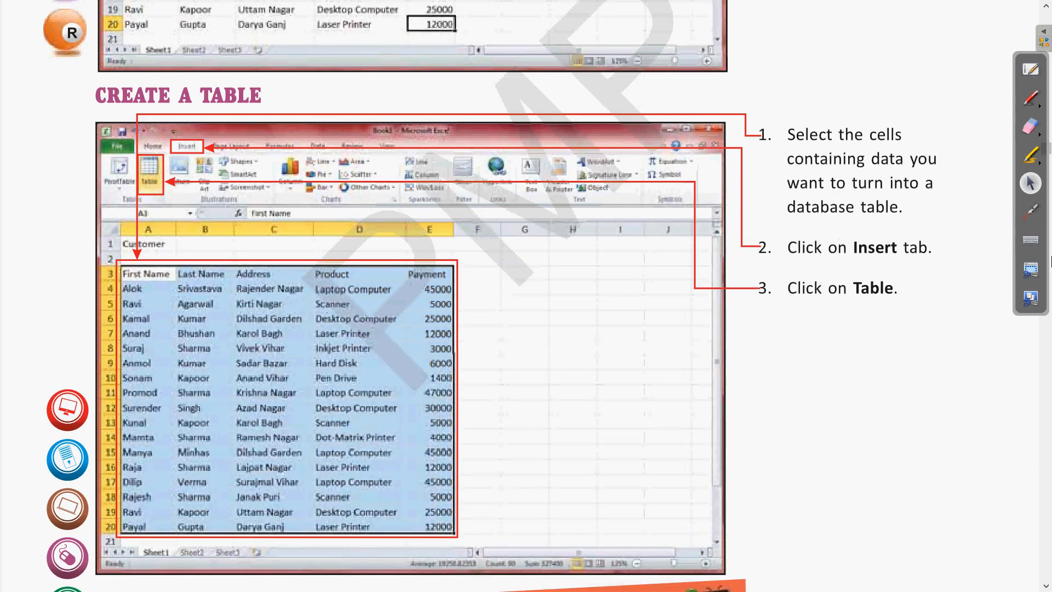
Point out the textbook's three Create a Table instructions with the laser pointer, and return to the selection pointer
left_click(1031, 212)
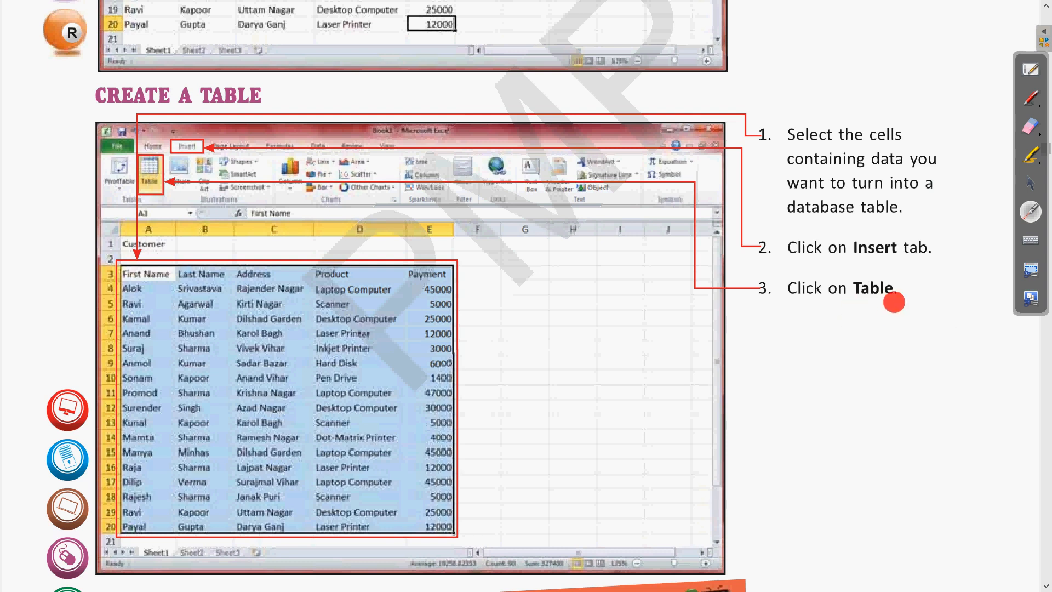
left_click(1031, 183)
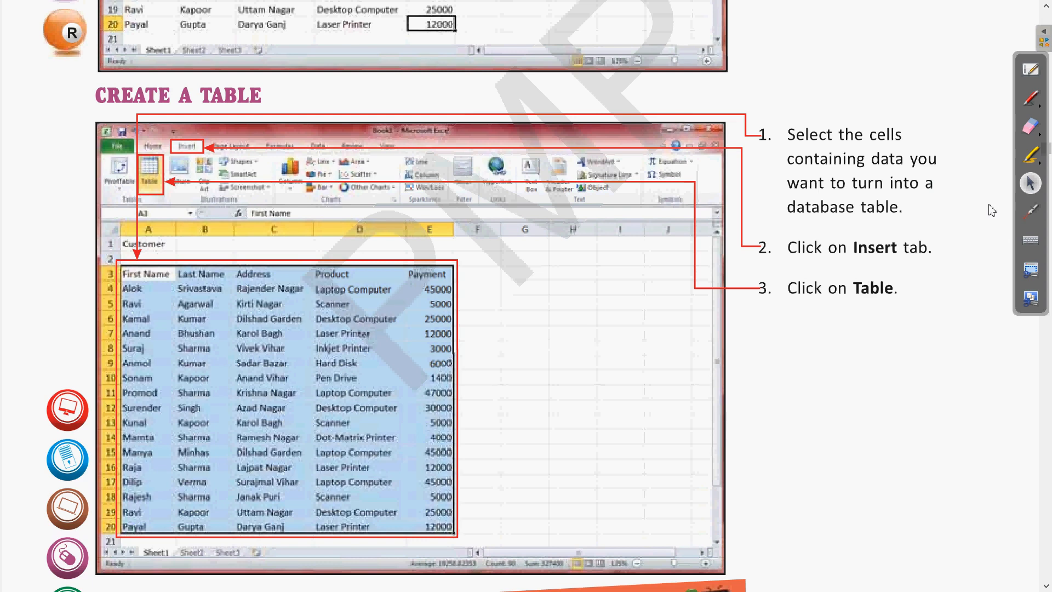
Switch to the sales workbook in Excel and show the Customer records on Sheet9 at 180% zoom
key("alt+Tab")
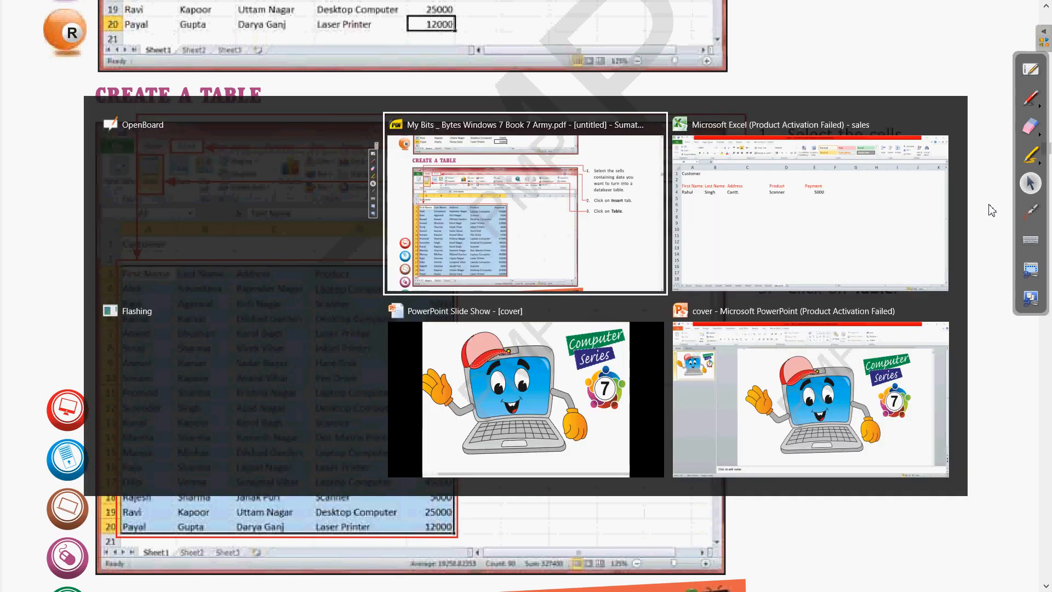
key("alt+Tab")
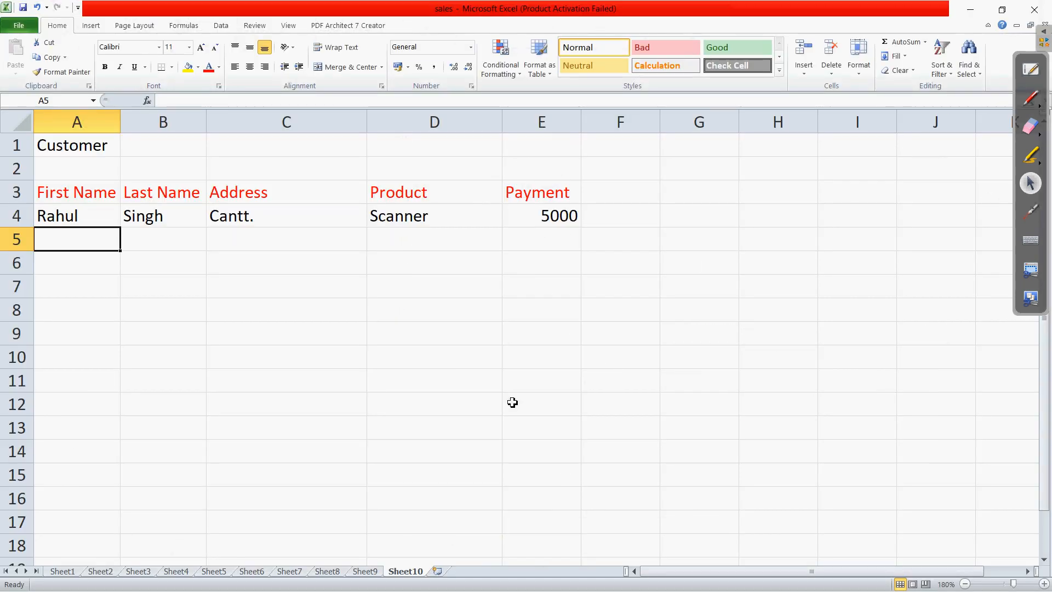
left_click(366, 572)
scroll(463, 401, "down", 2)
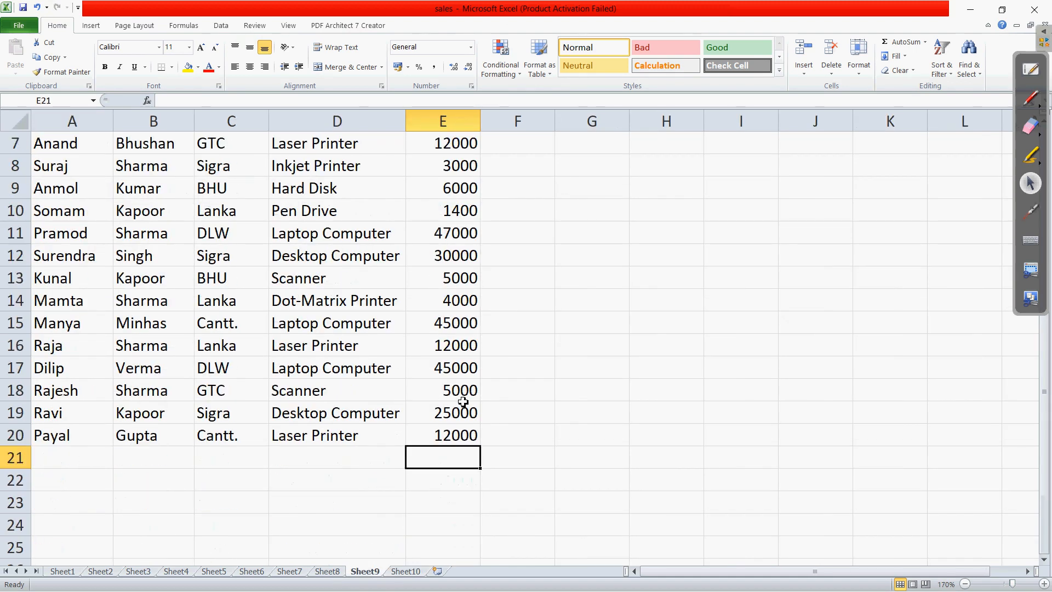
scroll(463, 402, "up", 2)
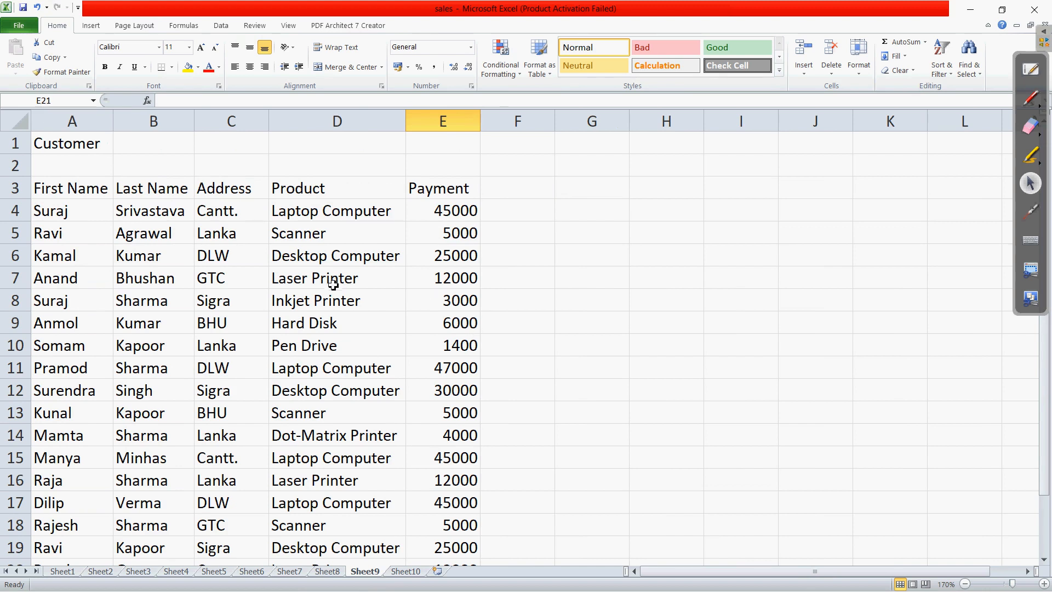
left_click(1044, 585)
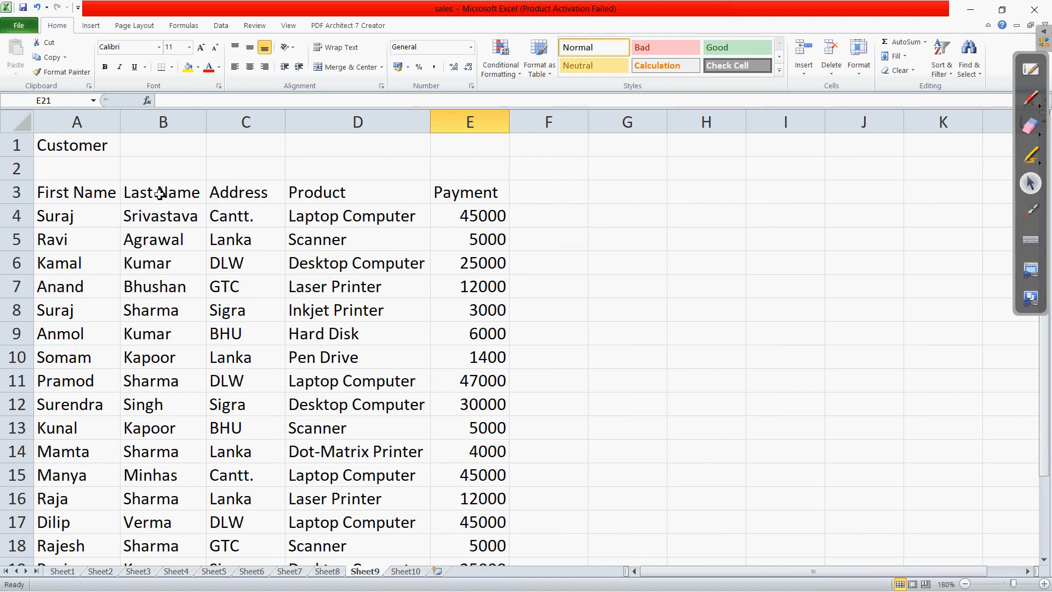
Select the Customer list A3:E20 with its field labels and start creating a table from it
left_click_drag(43, 193, 468, 512)
scroll(359, 404, "up", 1)
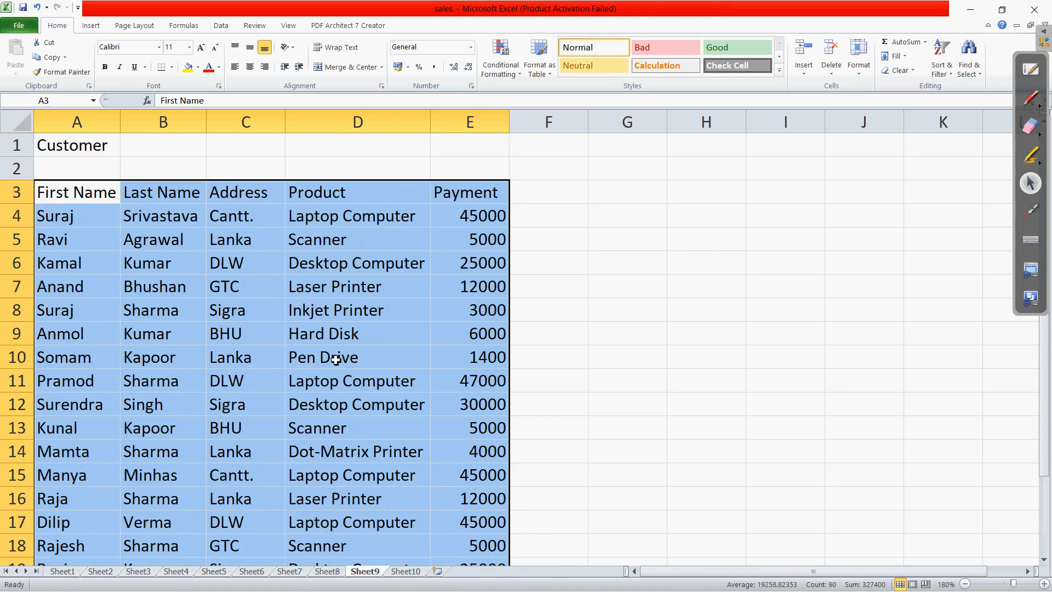
left_click(90, 25)
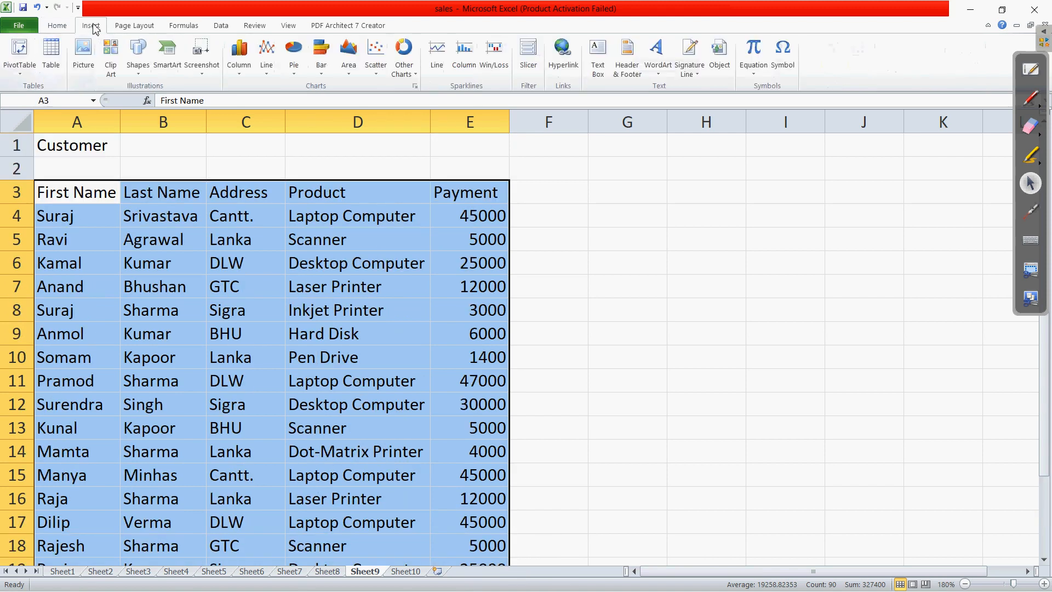
left_click(52, 55)
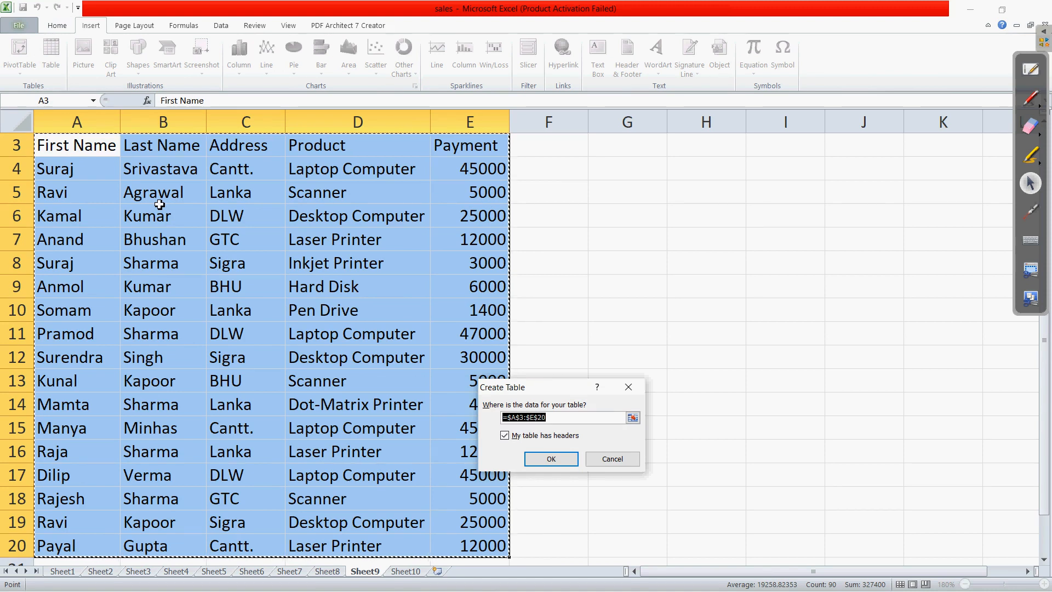
Switch to the textbook PDF and read the Update Your Knowledge note about blank rows and filter arrows
key("alt+Tab")
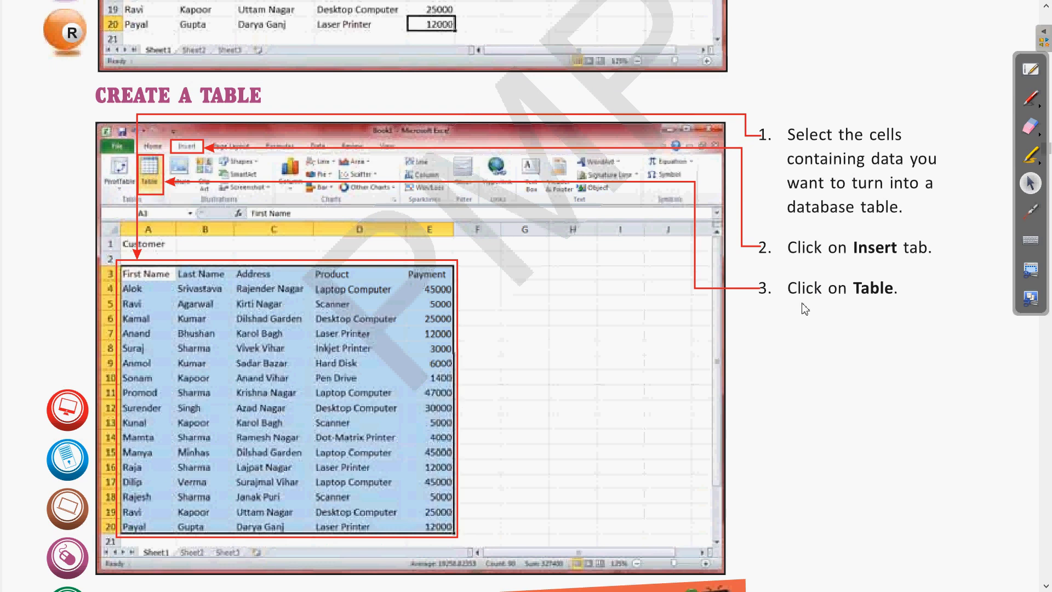
scroll(805, 309, "down", 8)
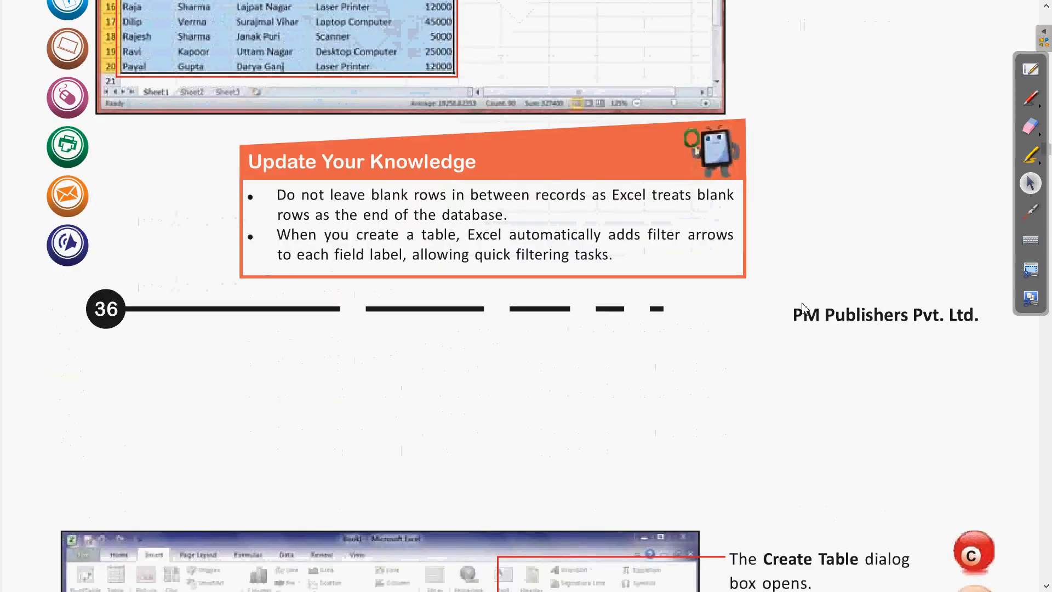
scroll(804, 309, "up", 1)
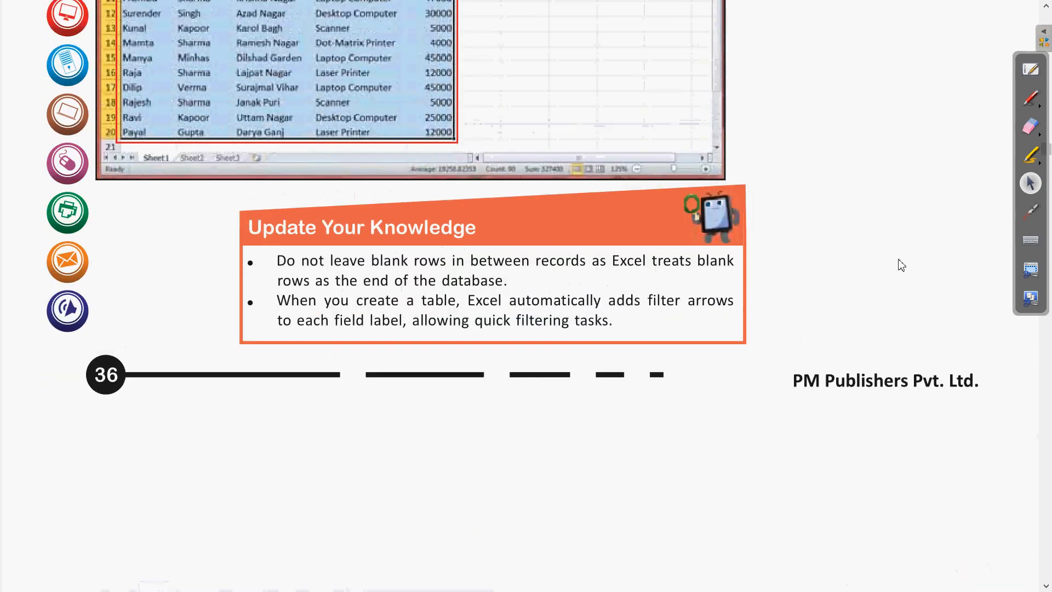
left_click(1031, 211)
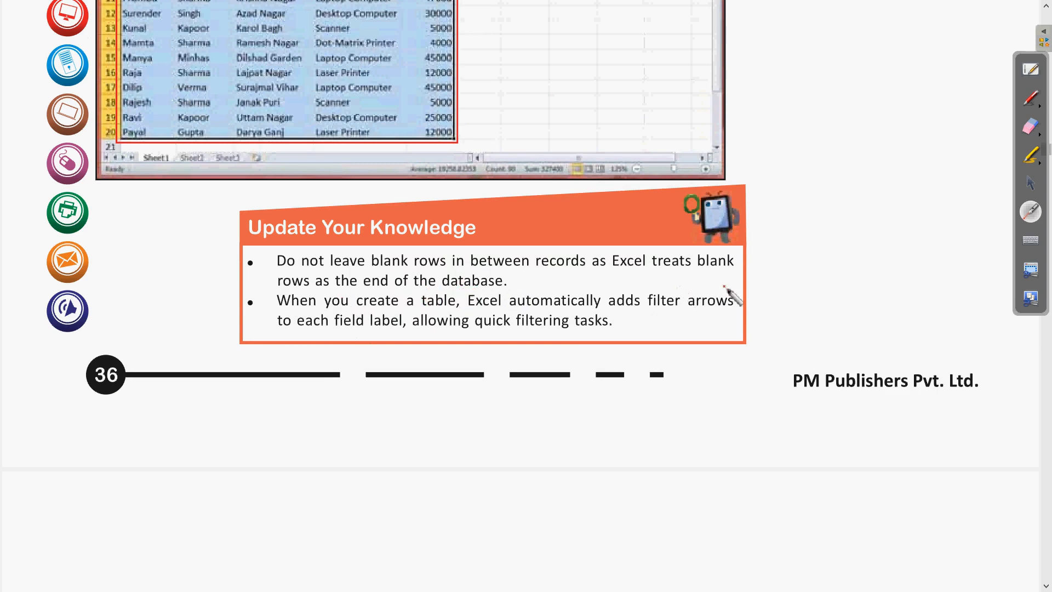
left_click(1040, 184)
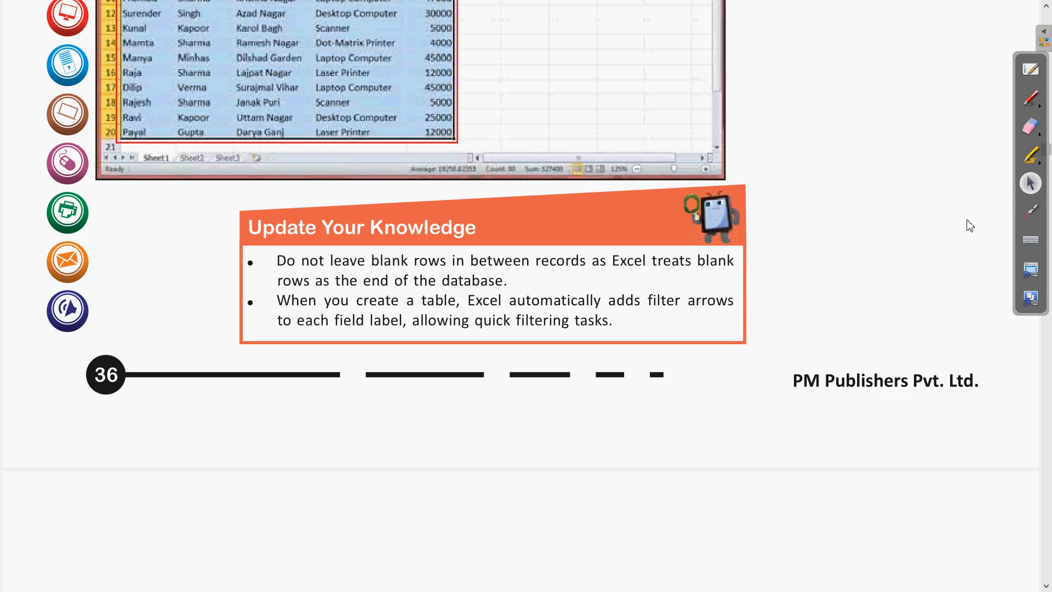
scroll(967, 225, "up", 3)
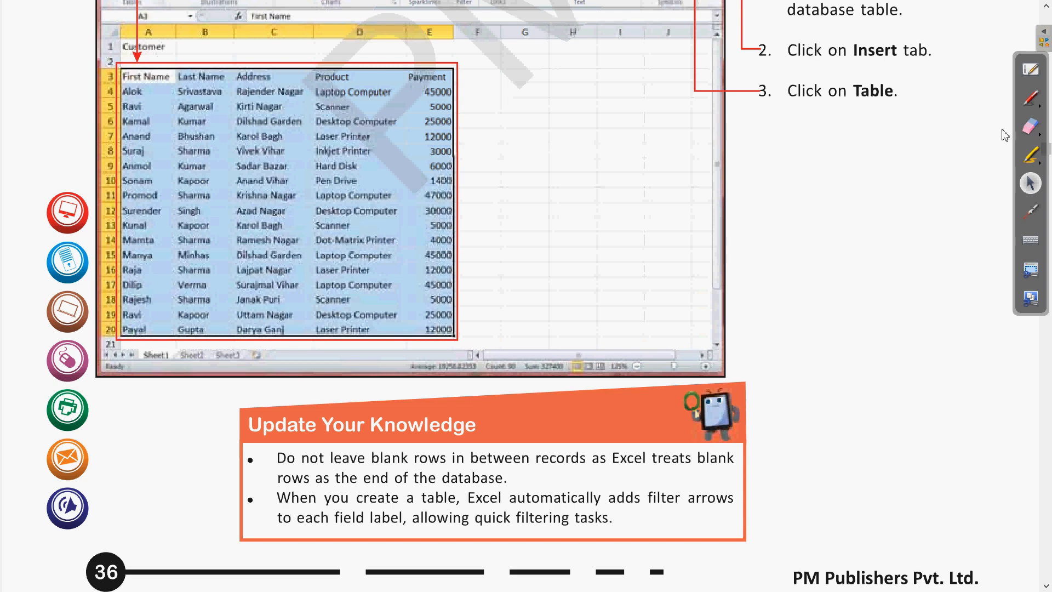
Underline in red the note's text about Excel adding filter arrows to each field label, and add a red tick after it
left_click(1030, 99)
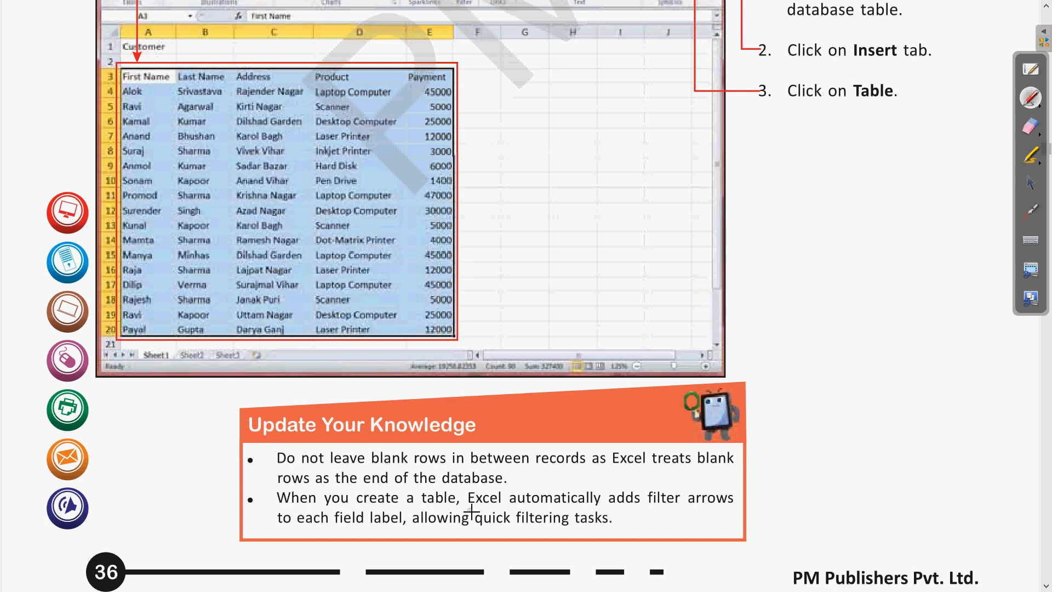
left_click_drag(470, 508, 748, 513)
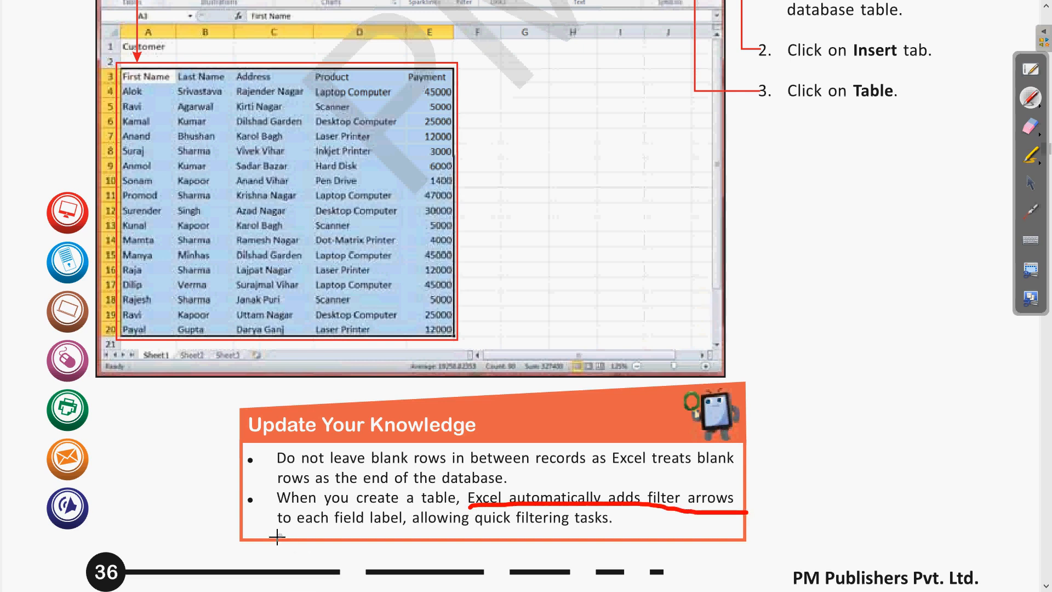
left_click_drag(272, 535, 603, 536)
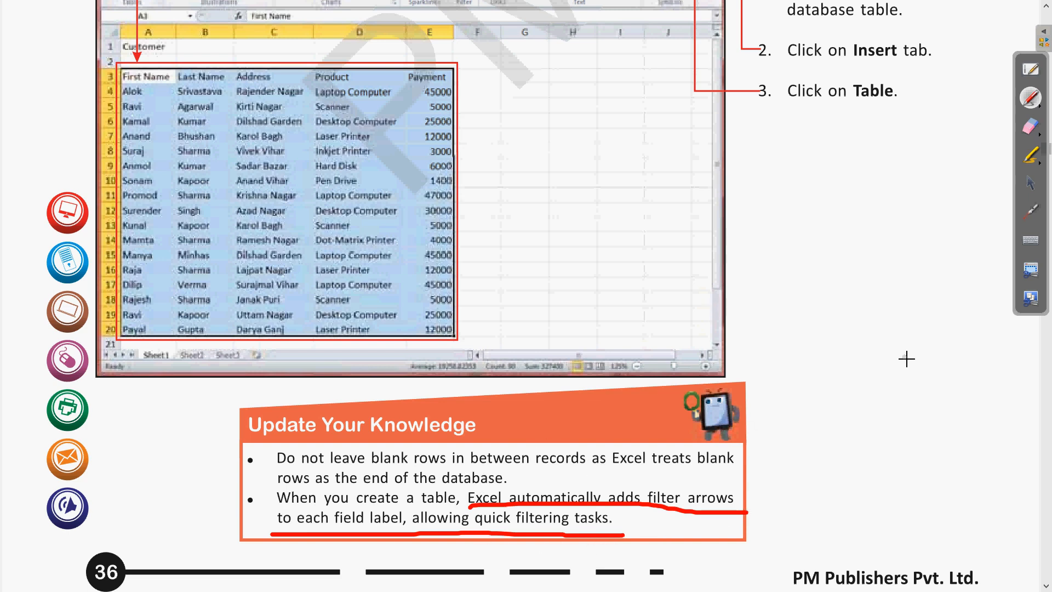
left_click_drag(673, 528, 736, 502)
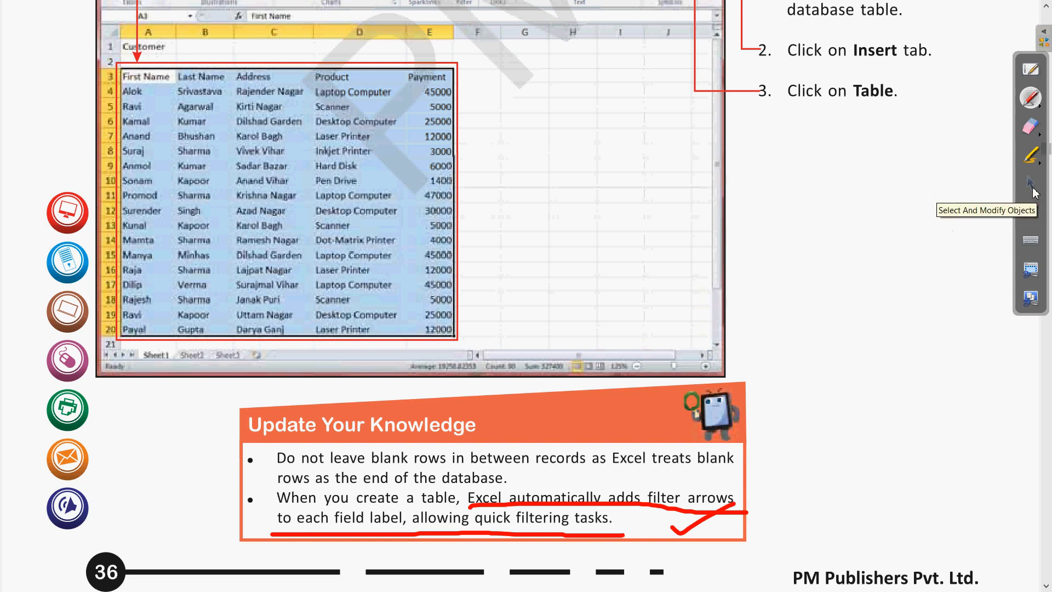
Erase the red underlines and tick from the Update Your Knowledge note and return to the selection pointer
left_click(1030, 126)
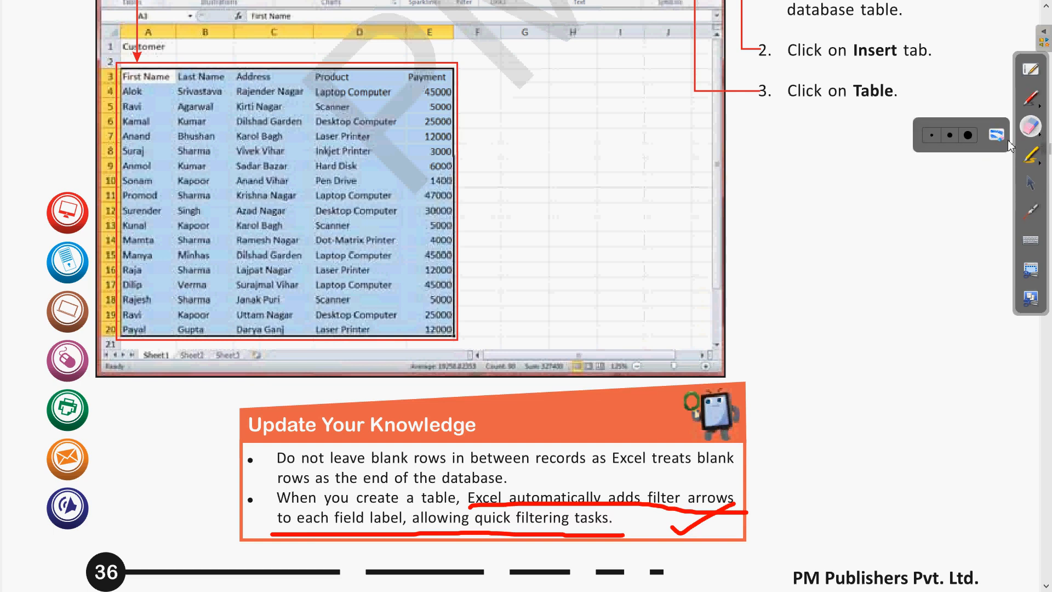
left_click(1007, 142)
left_click(1031, 189)
Examine the textbook's Create Table dialog instructions on the next page, pointing them out with the laser pointer
scroll(955, 291, "down", 3)
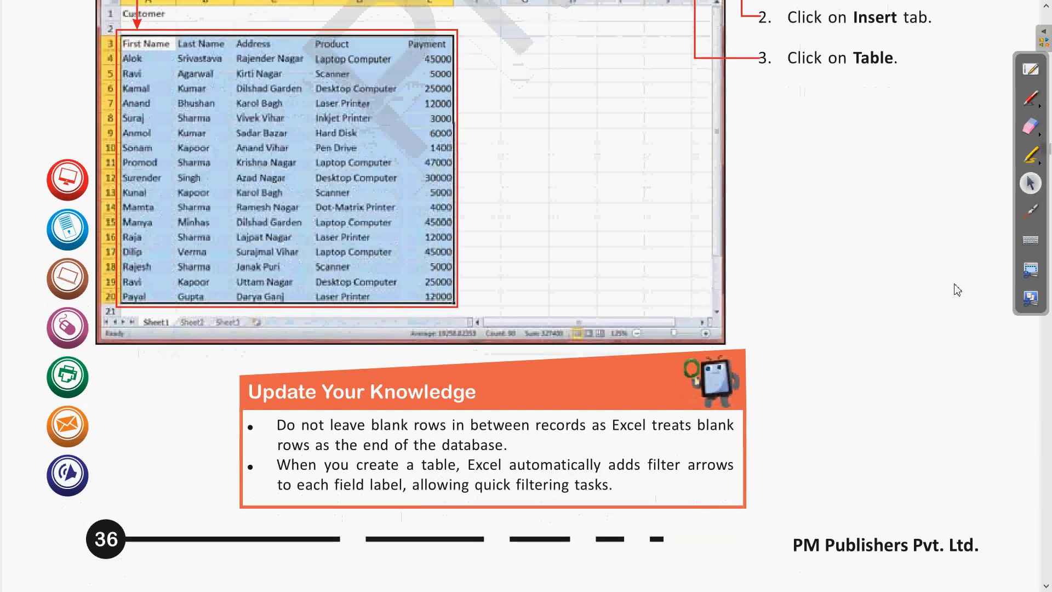
scroll(954, 302, "down", 8)
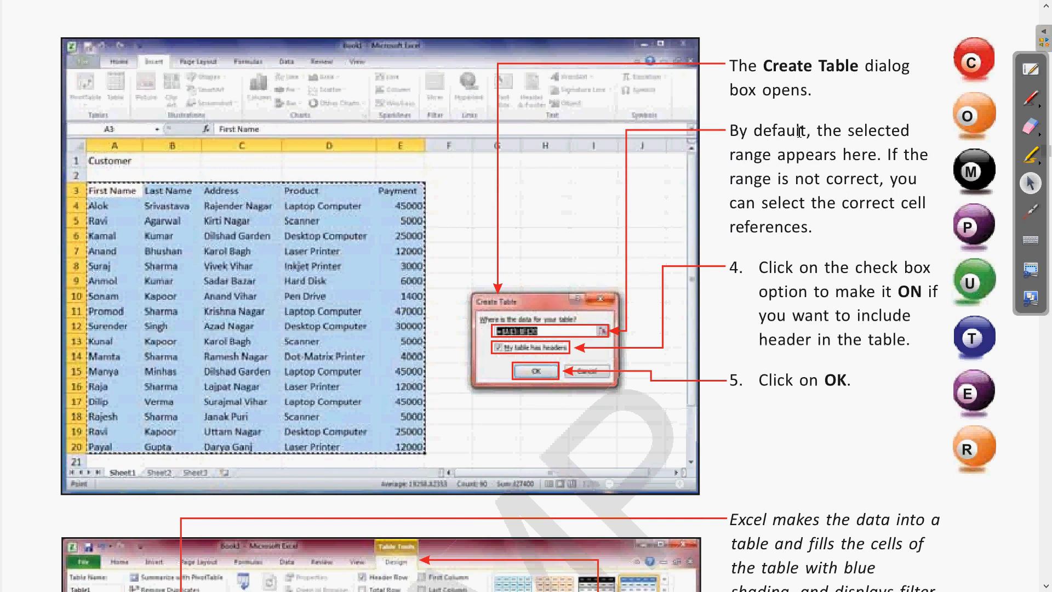
left_click(1031, 211)
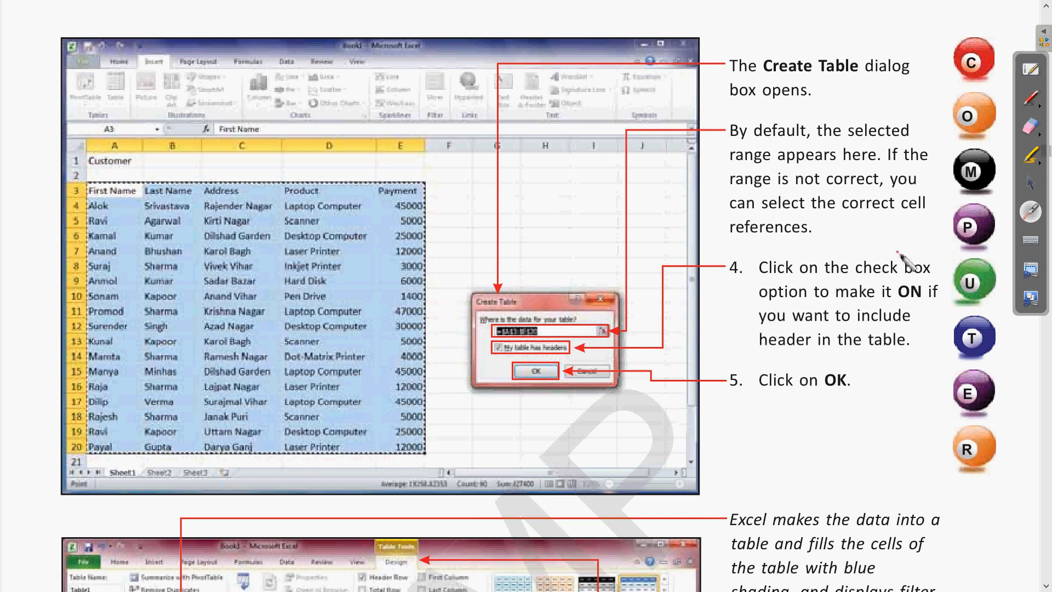
Tick the range box in the textbook's Create Table dialog picture and circle its field label row in red
left_click(1033, 105)
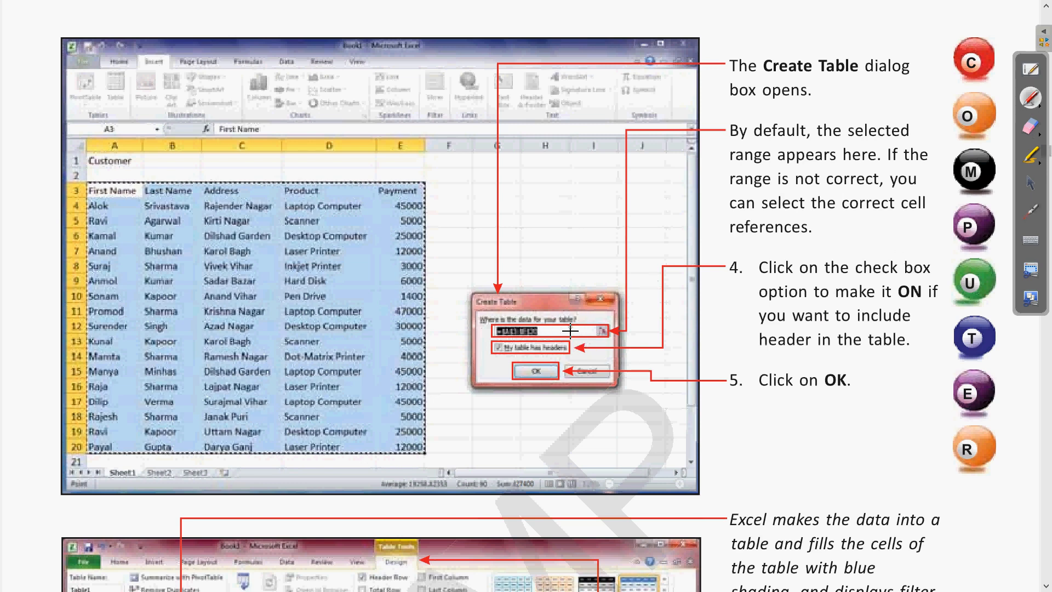
left_click_drag(559, 333, 622, 299)
mouse_move(88, 201)
left_mouse_down()
mouse_move(453, 204)
mouse_move(412, 174)
mouse_move(162, 167)
mouse_move(85, 176)
left_mouse_up()
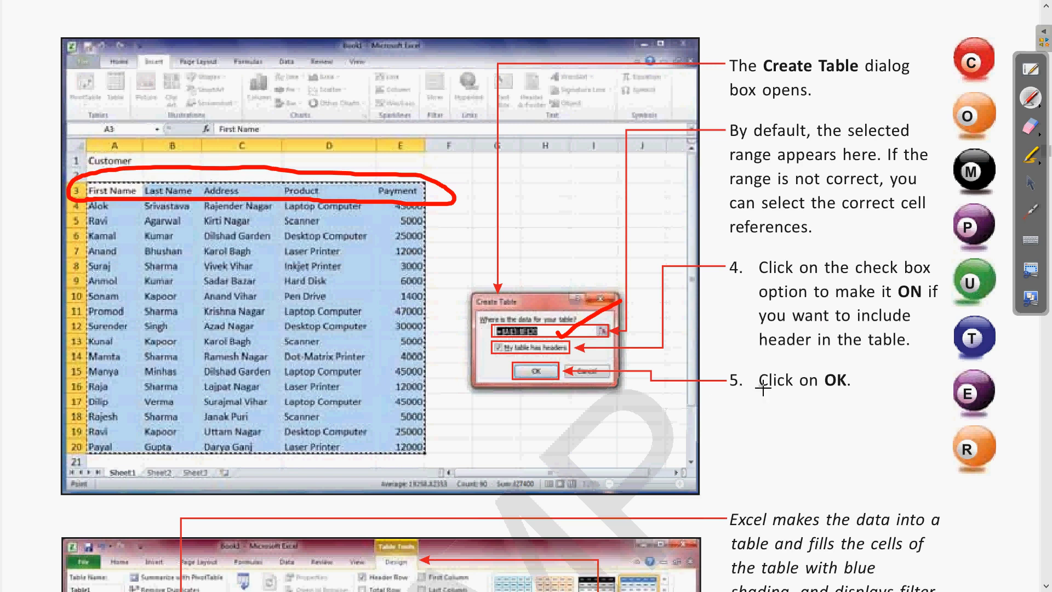
Erase the red tick and circle from the Create Table page and return to the selection pointer
left_click(1038, 132)
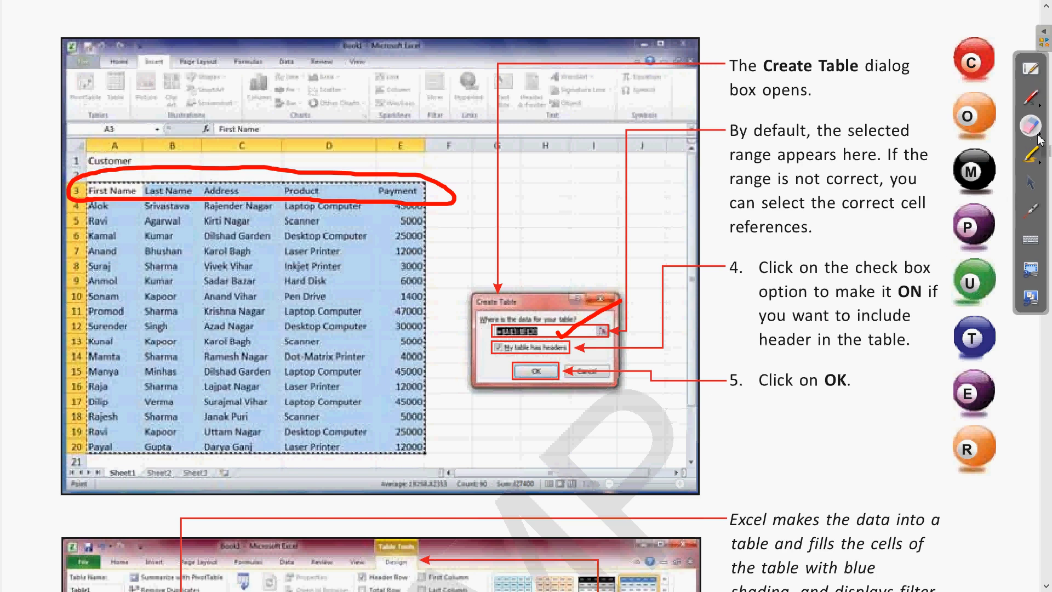
left_click(1042, 138)
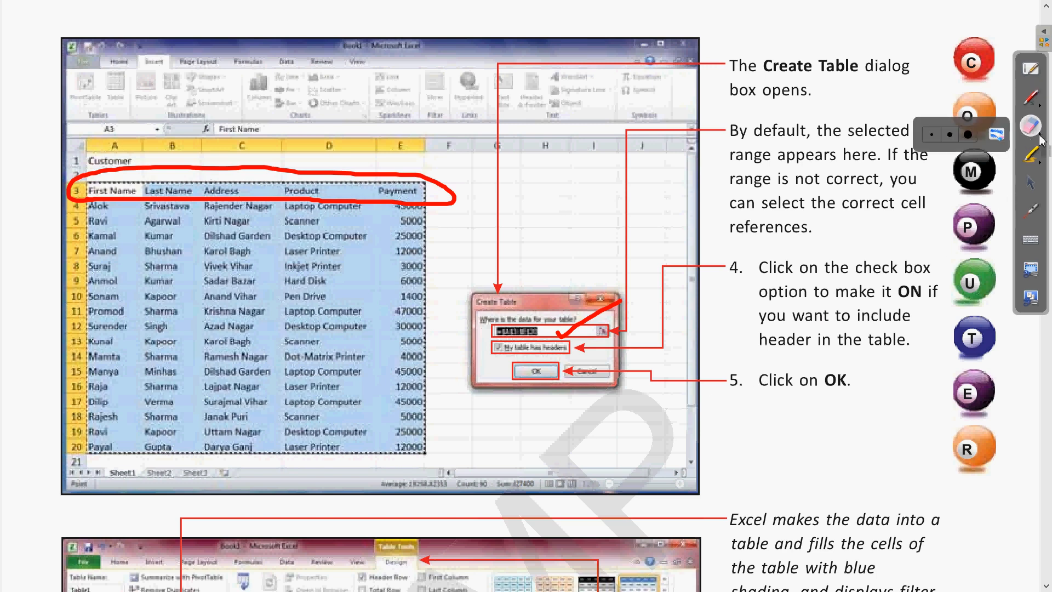
left_click(1031, 184)
Switch to Excel and create the table from =$A$3:$E$20 with the My table has headers option on
key("alt+Tab")
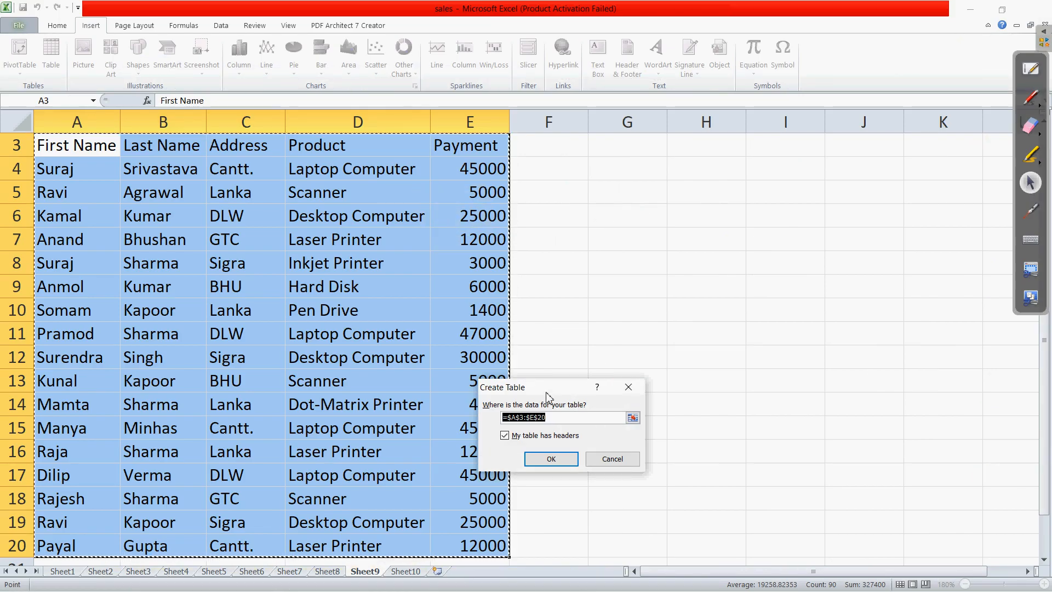
left_click_drag(553, 389, 606, 304)
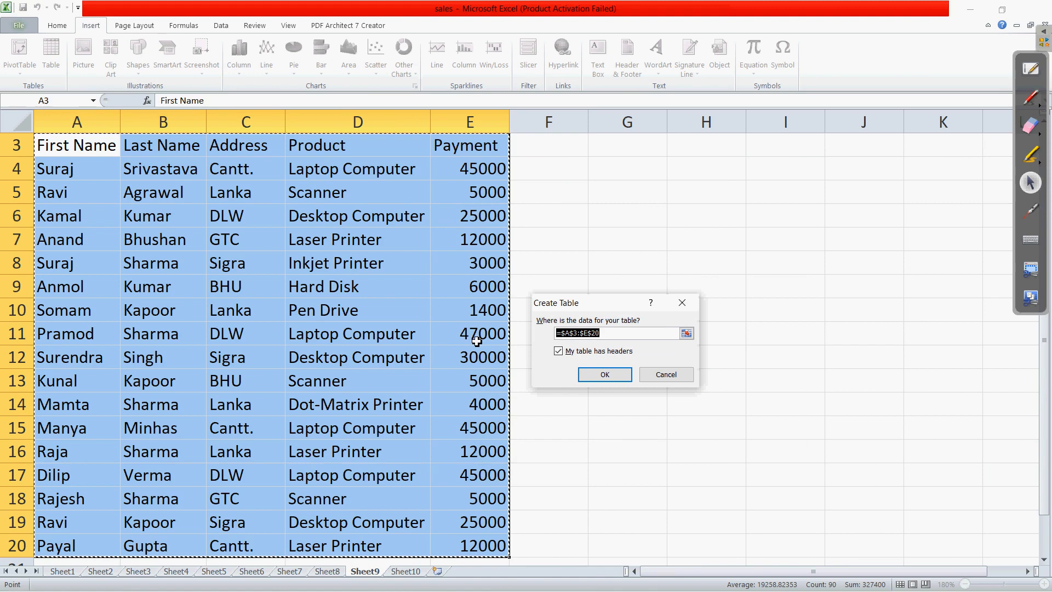
scroll(478, 341, "up", 1)
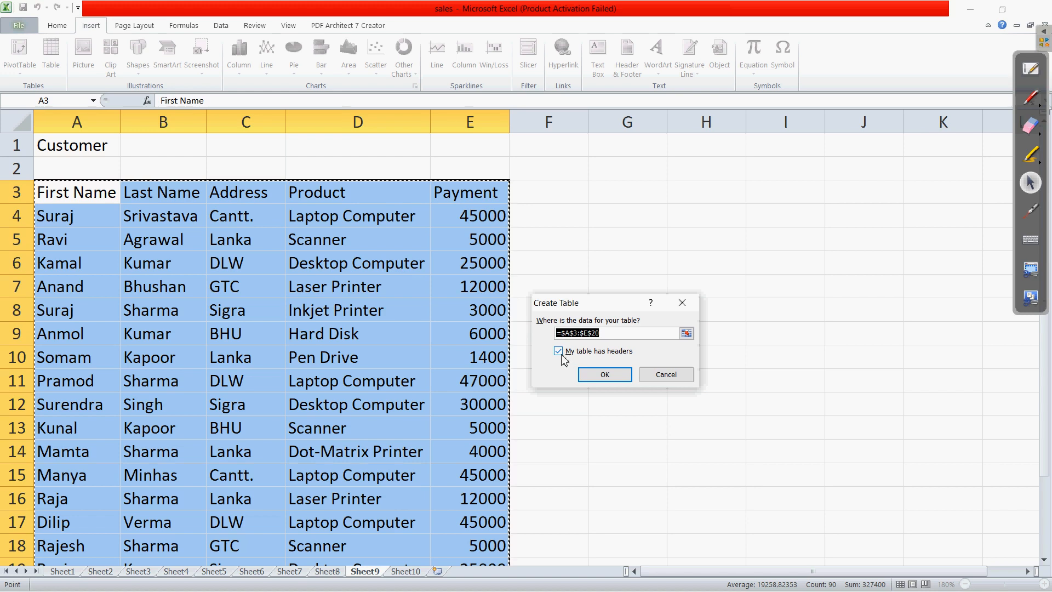
left_click(604, 376)
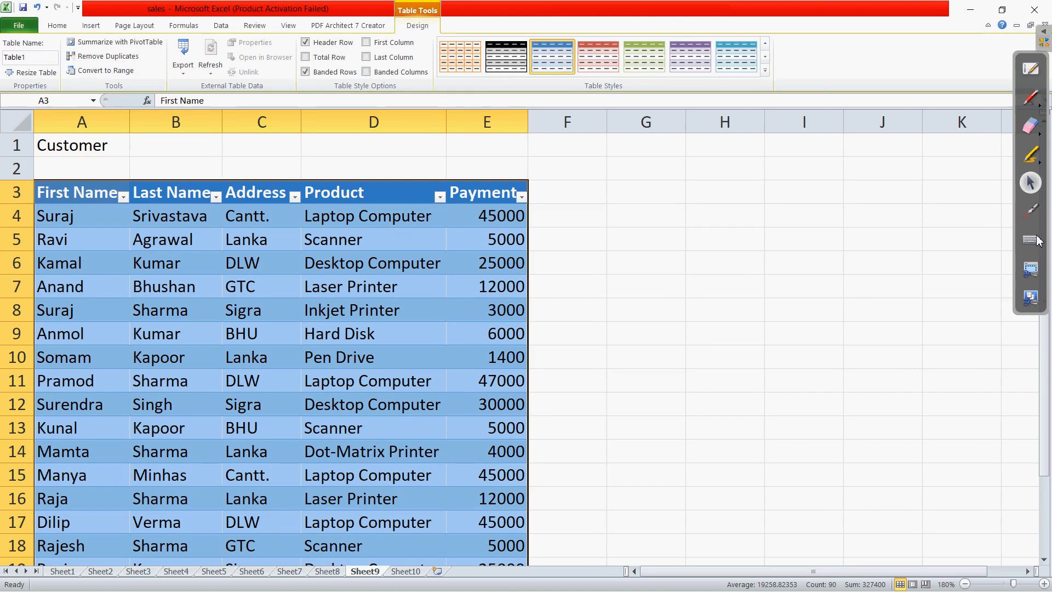
Circle the filter arrows of the First Name, Last Name, Address, Product and Payment headers in red with the pen
left_click(1029, 105)
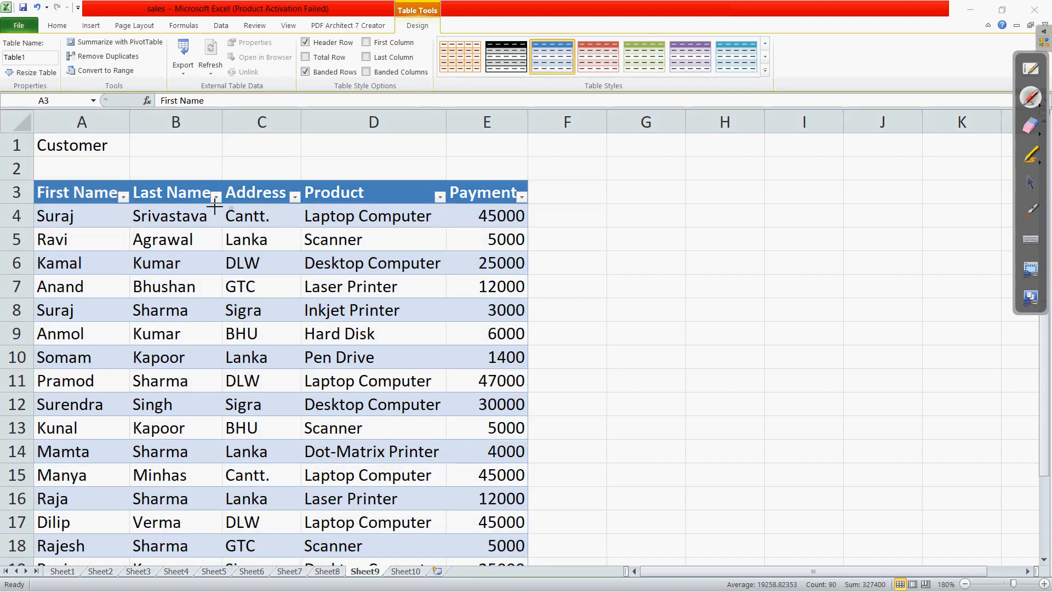
mouse_move(127, 184)
left_mouse_down()
mouse_move(102, 200)
mouse_move(129, 213)
mouse_move(135, 183)
left_mouse_up()
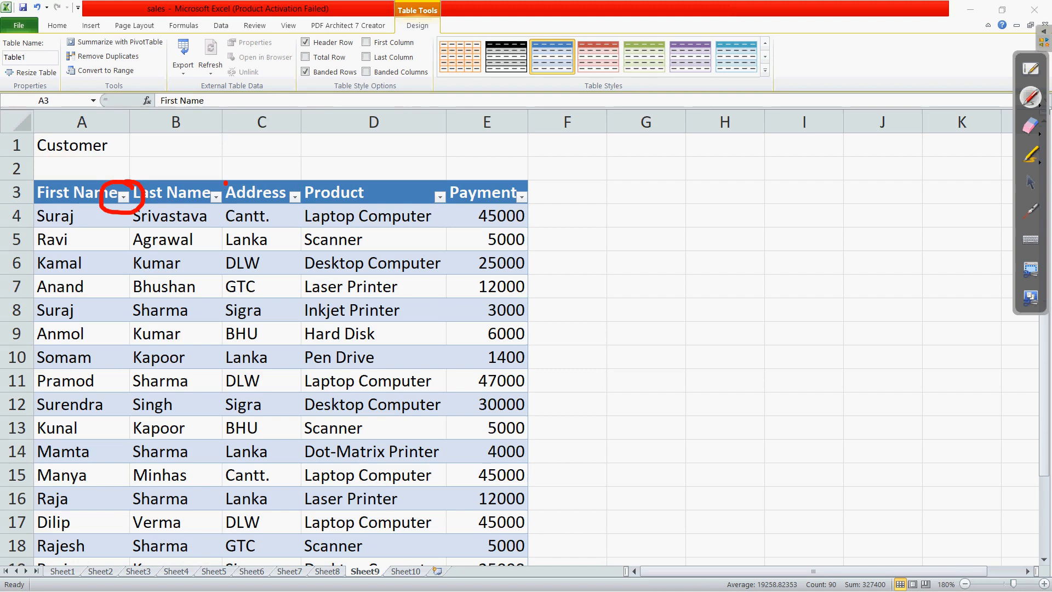
mouse_move(198, 180)
left_mouse_down()
mouse_move(195, 211)
mouse_move(235, 192)
left_mouse_up()
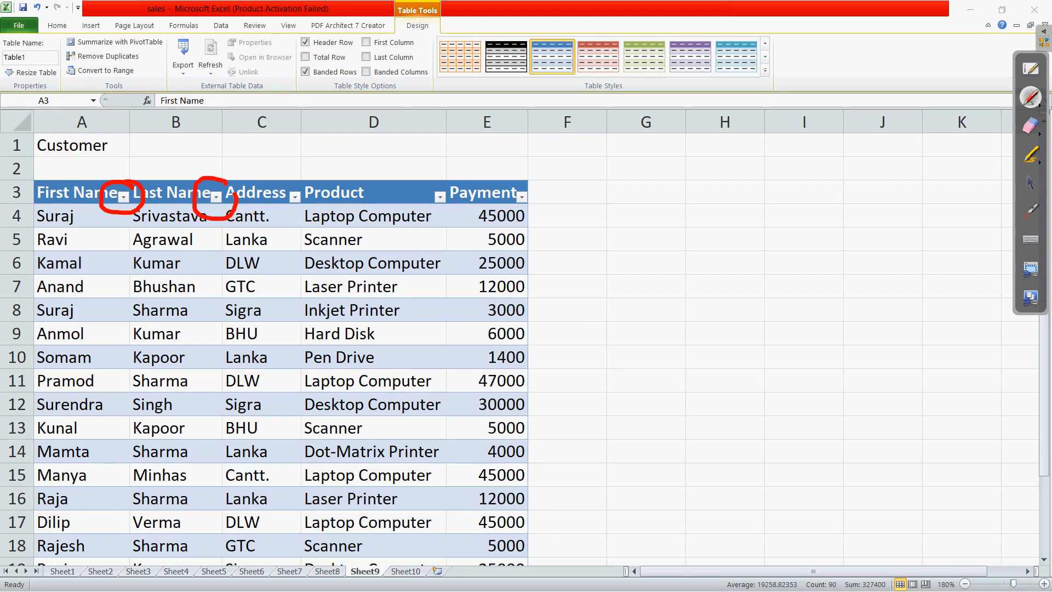
mouse_move(302, 180)
left_mouse_down()
mouse_move(272, 184)
mouse_move(269, 216)
mouse_move(313, 206)
mouse_move(296, 179)
left_mouse_up()
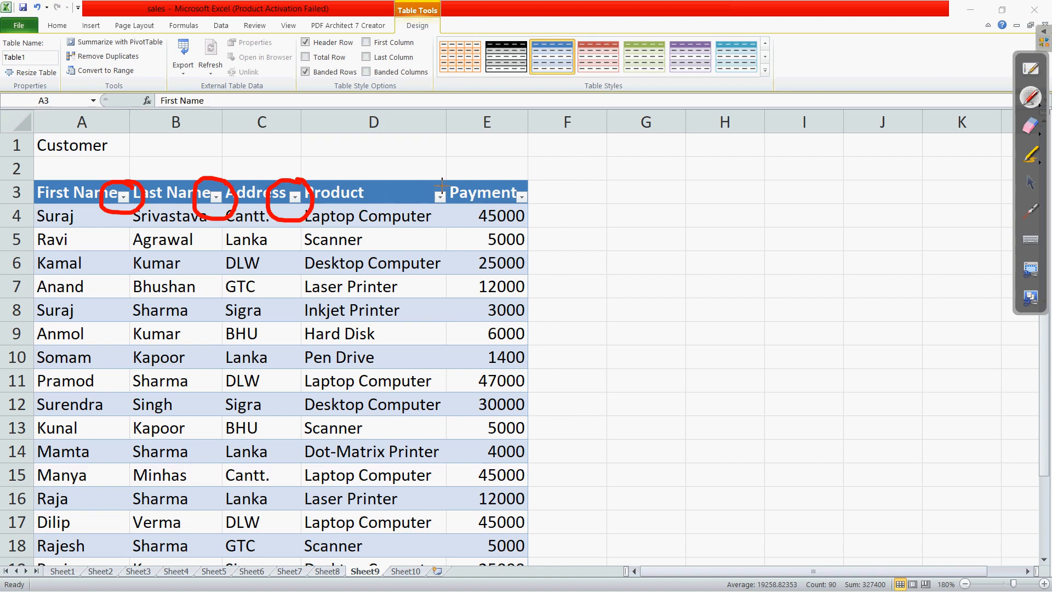
mouse_move(442, 182)
left_mouse_down()
mouse_move(418, 182)
mouse_move(436, 218)
mouse_move(465, 204)
left_mouse_up()
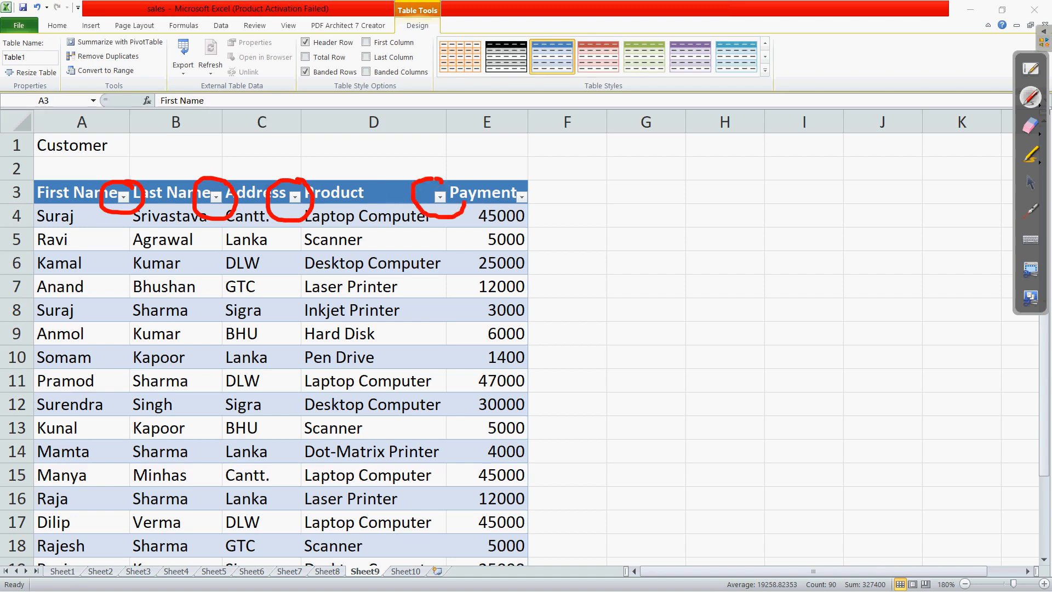
mouse_move(531, 181)
left_mouse_down()
mouse_move(505, 193)
mouse_move(534, 217)
mouse_move(539, 185)
left_mouse_up()
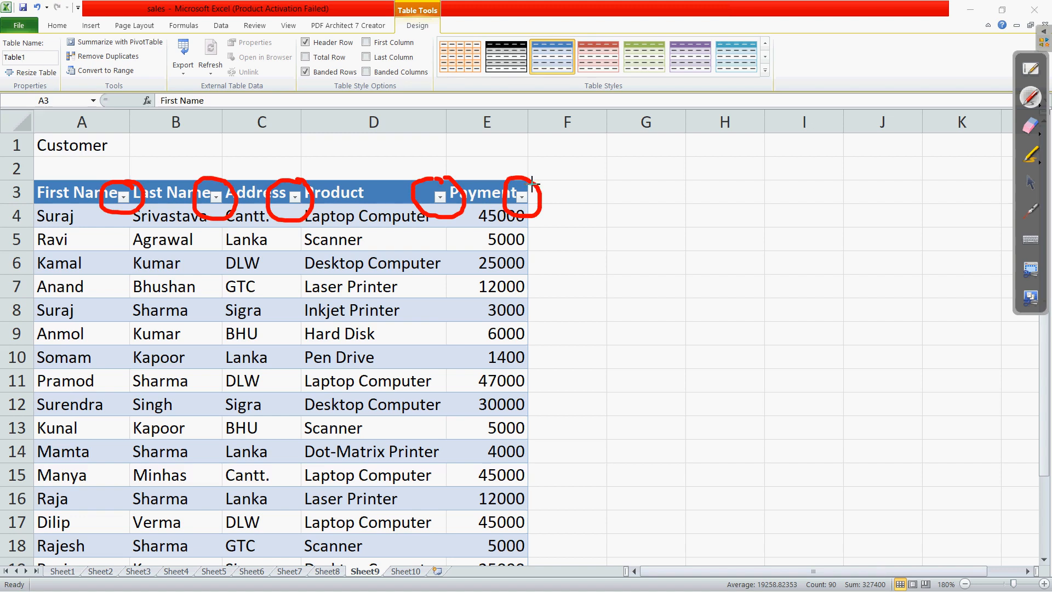
Erase all the red circles from the worksheet's header row and return to the selection pointer
left_click(1035, 134)
left_click(1042, 138)
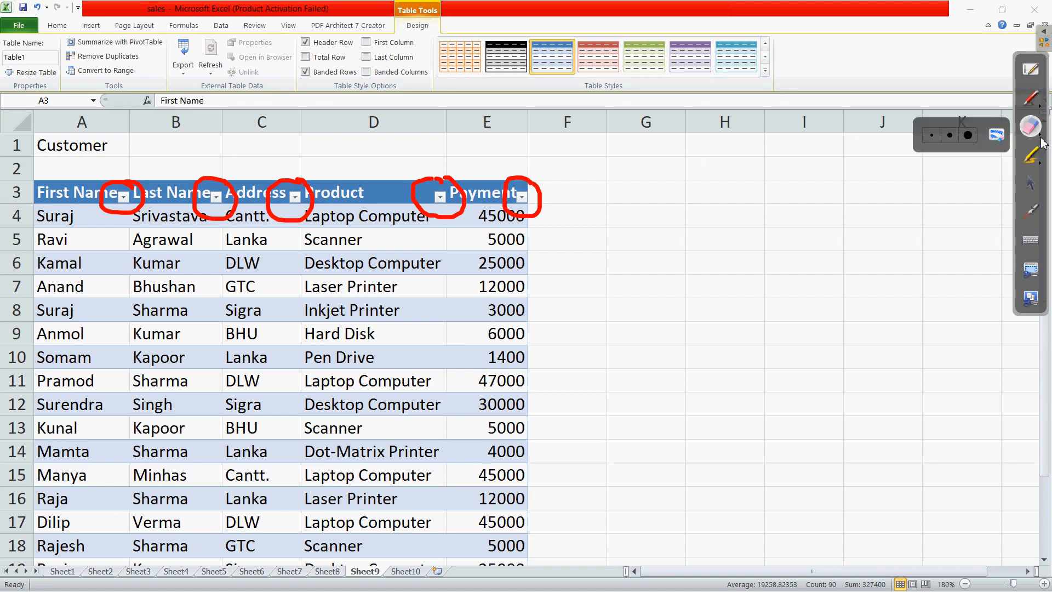
left_click(997, 135)
left_click(1030, 186)
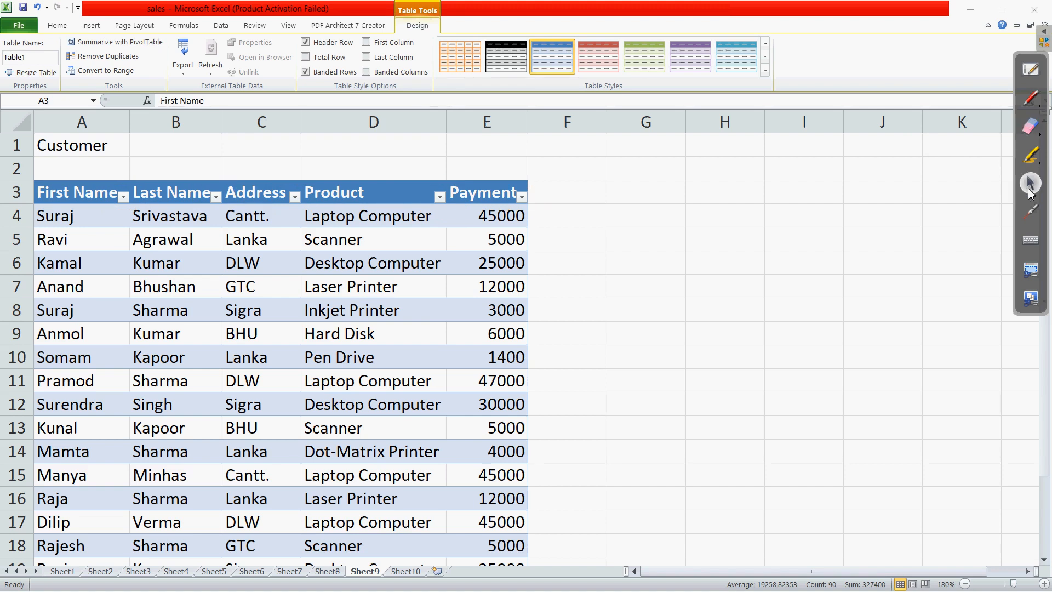
Switch to the textbook PDF, underline the note on blue shading and filter arrows in red, and circle the arrows and Design tab
key("alt+Tab")
key("alt+Tab")
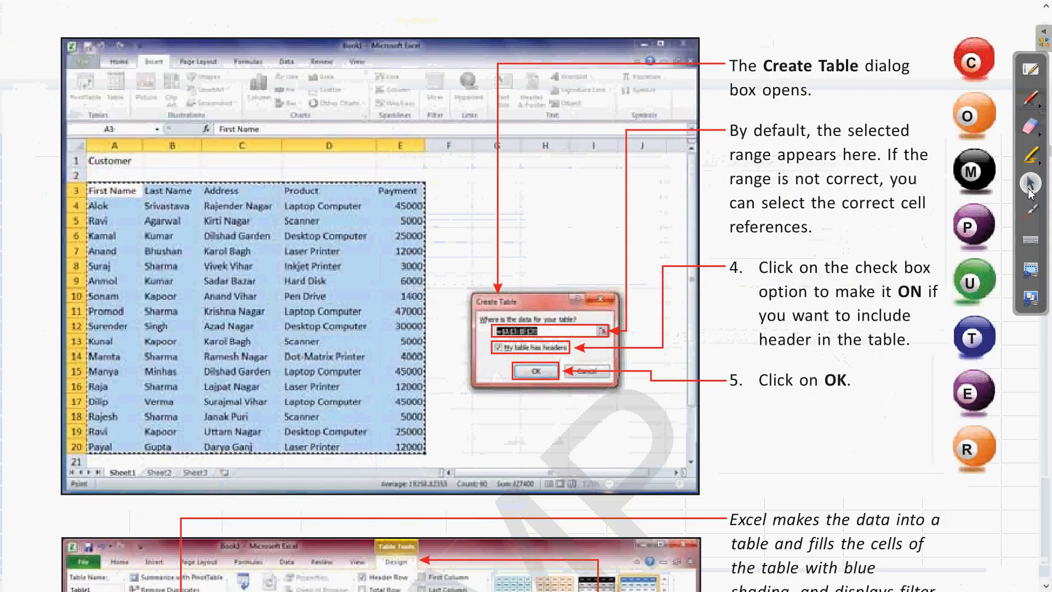
scroll(896, 309, "down", 5)
scroll(896, 309, "down", 3)
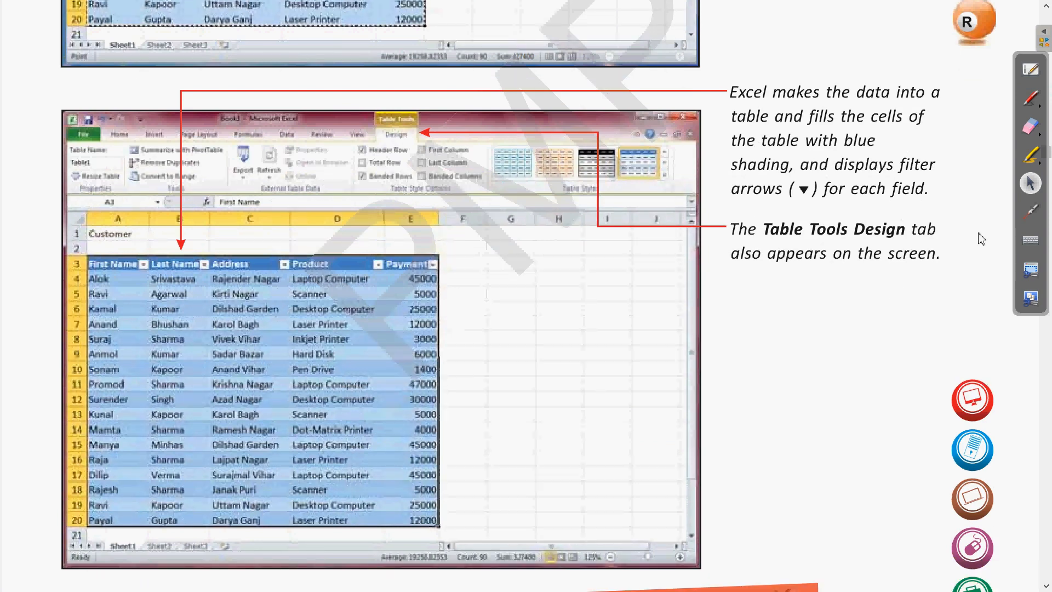
left_click(1030, 98)
left_click_drag(774, 104, 941, 97)
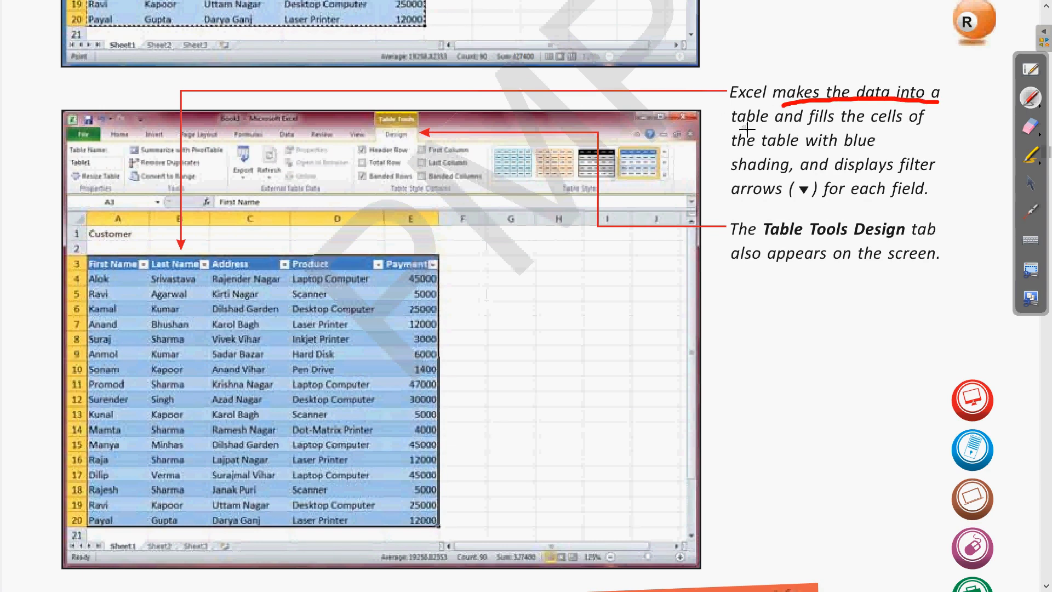
left_click_drag(733, 130, 919, 126)
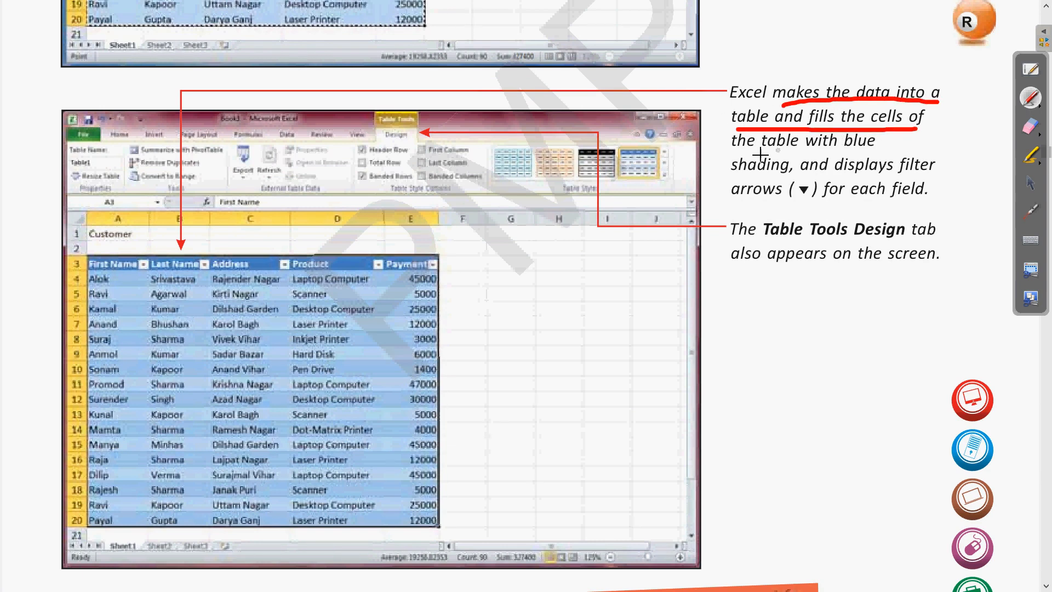
left_click_drag(734, 158, 863, 147)
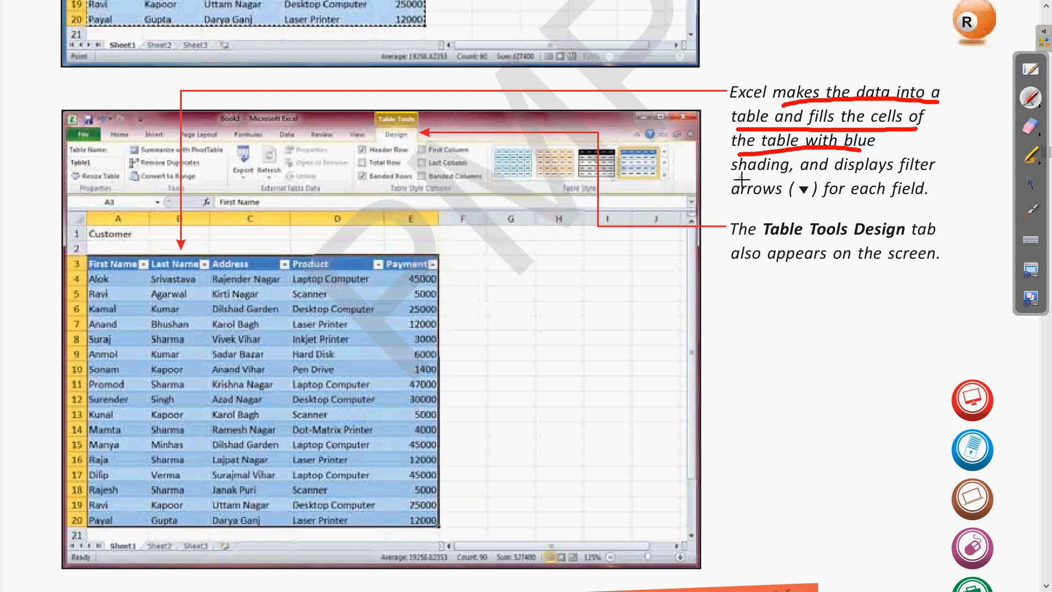
left_click_drag(737, 179, 924, 176)
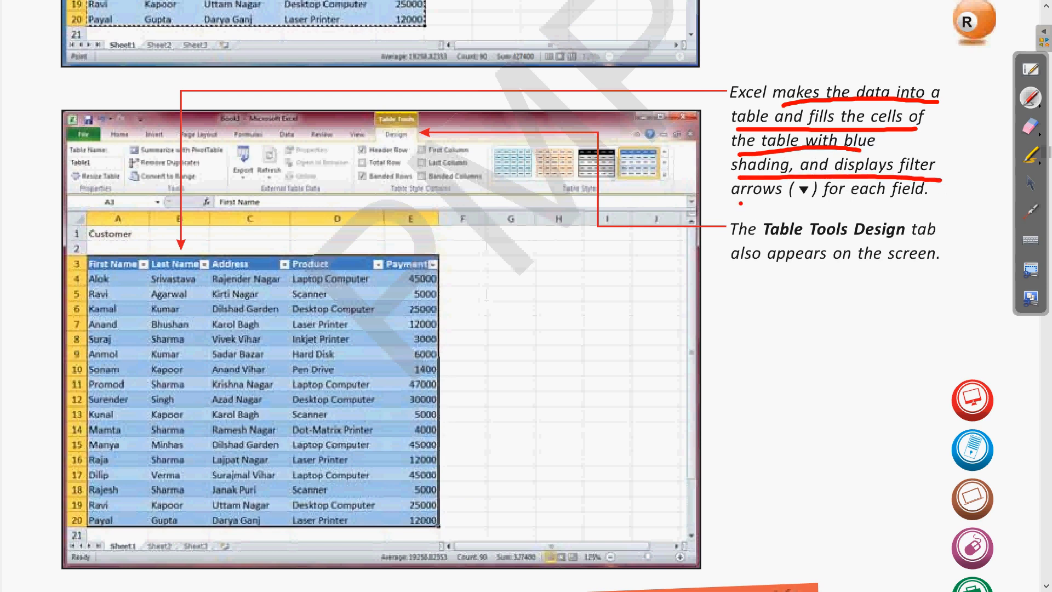
mouse_move(741, 203)
left_mouse_down()
mouse_move(805, 196)
mouse_move(796, 193)
left_mouse_up()
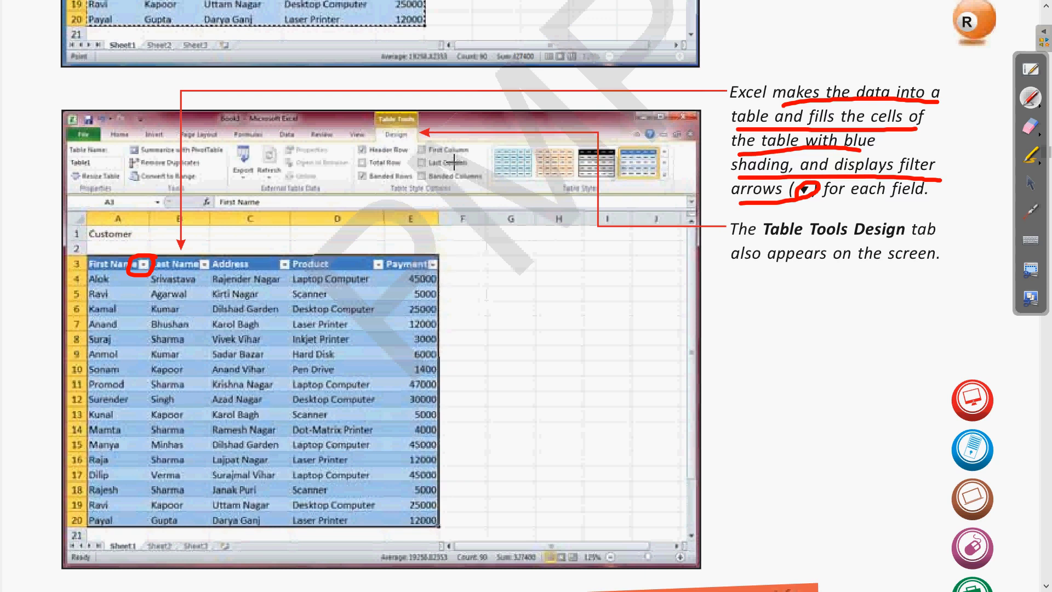
left_click_drag(405, 146, 433, 139)
Erase all the red underlines and circles from the textbook page and return to the selection pointer
left_click(1030, 126)
left_click(1003, 143)
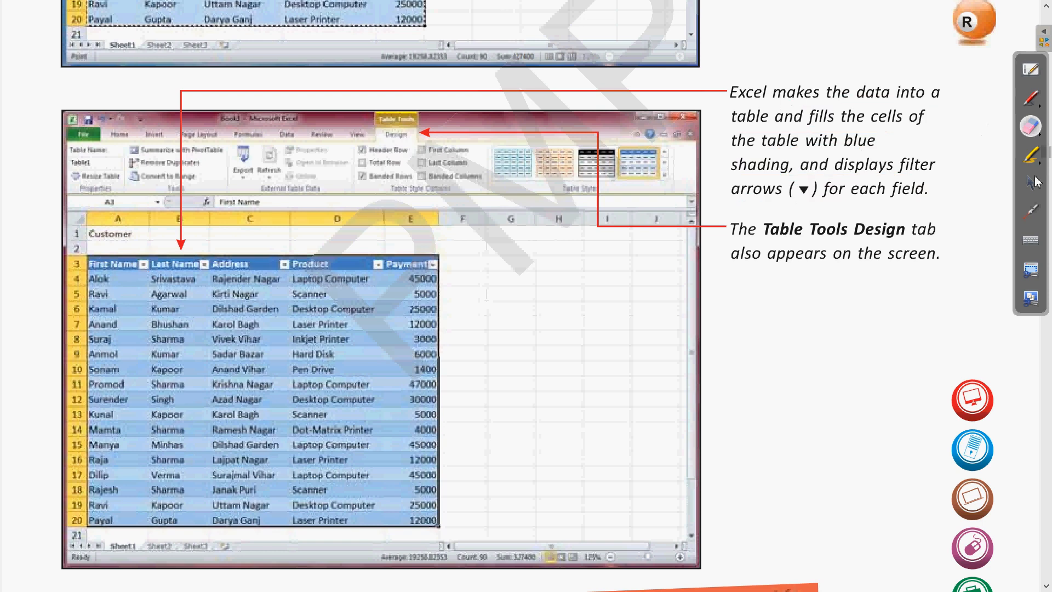
left_click(1034, 183)
Examine the textbook's Update Your Knowledge note on Convert to Range and the table picture above it, using the laser pointer
scroll(909, 285, "down", 4)
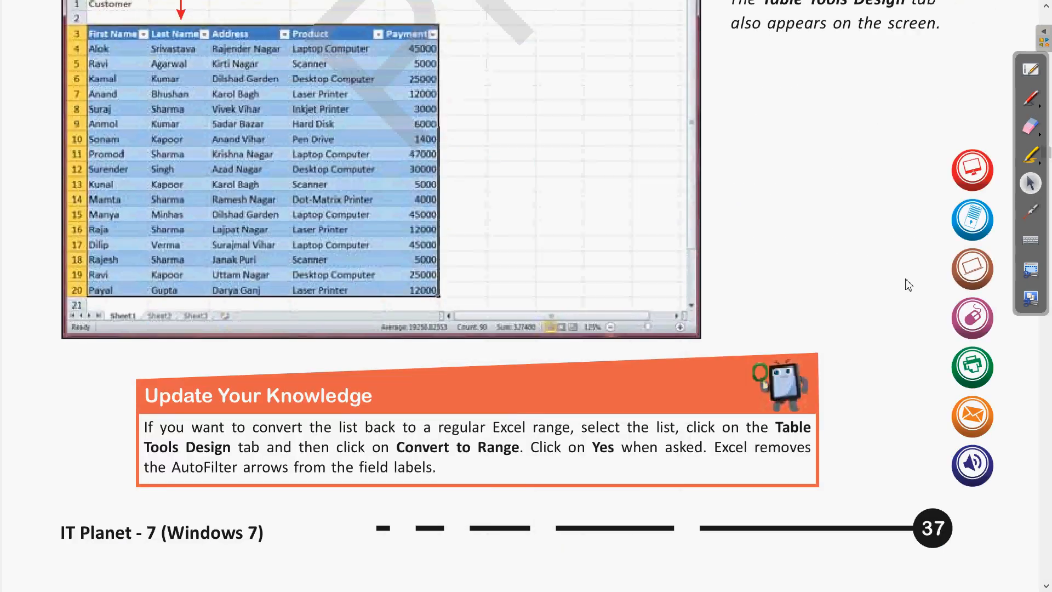
scroll(909, 285, "down", 3)
scroll(908, 285, "up", 2)
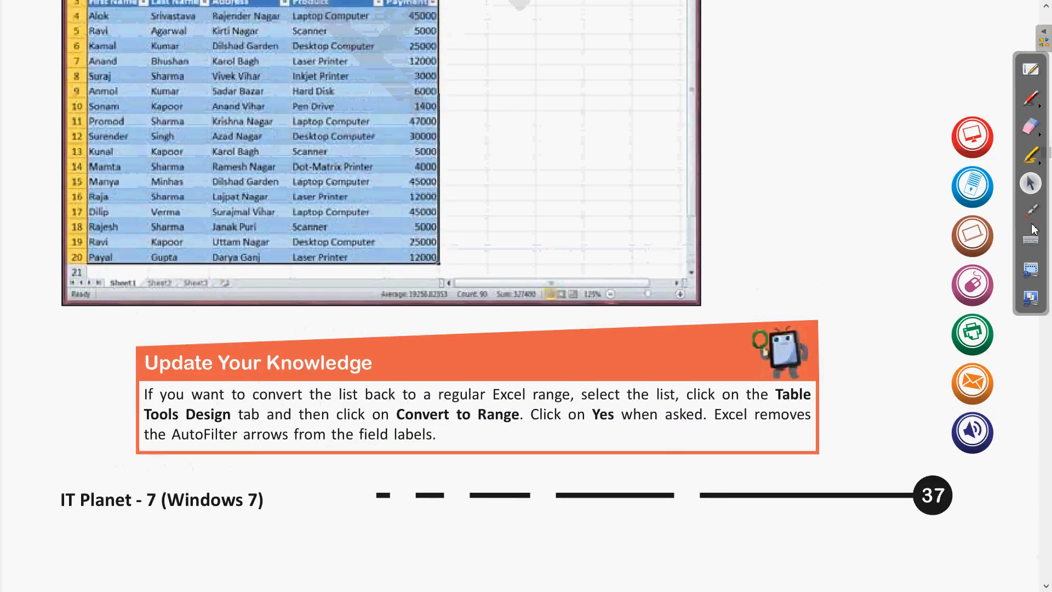
left_click(1031, 212)
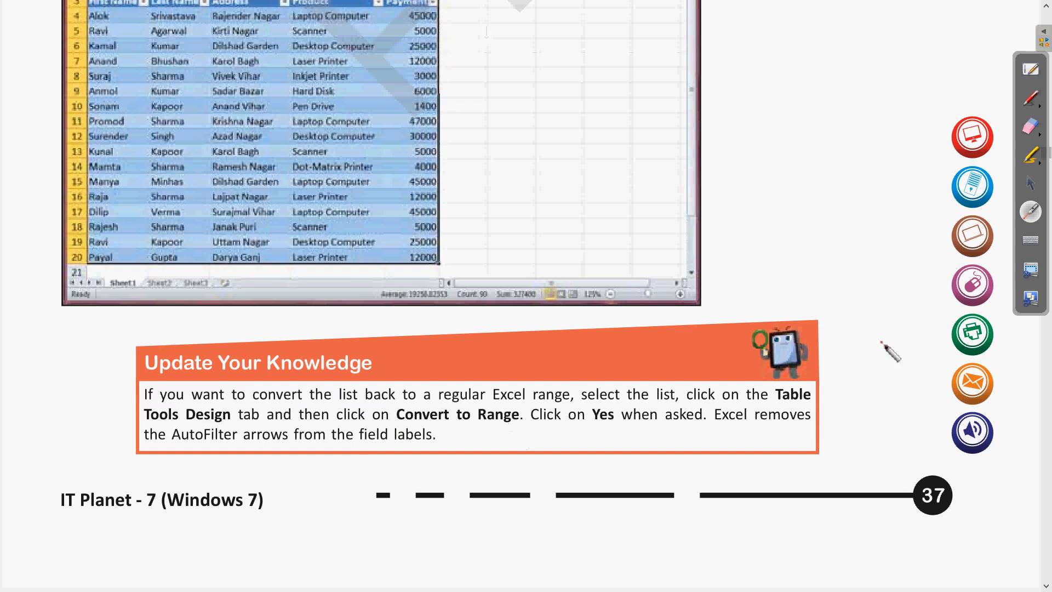
left_click(1032, 186)
scroll(834, 346, "up", 3)
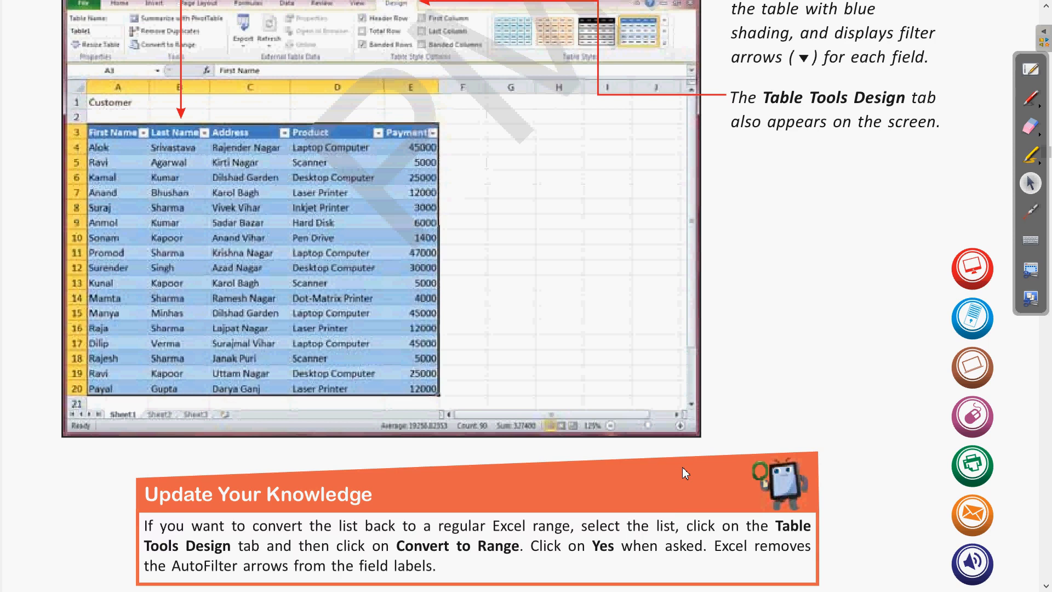
scroll(683, 466, "up", 3)
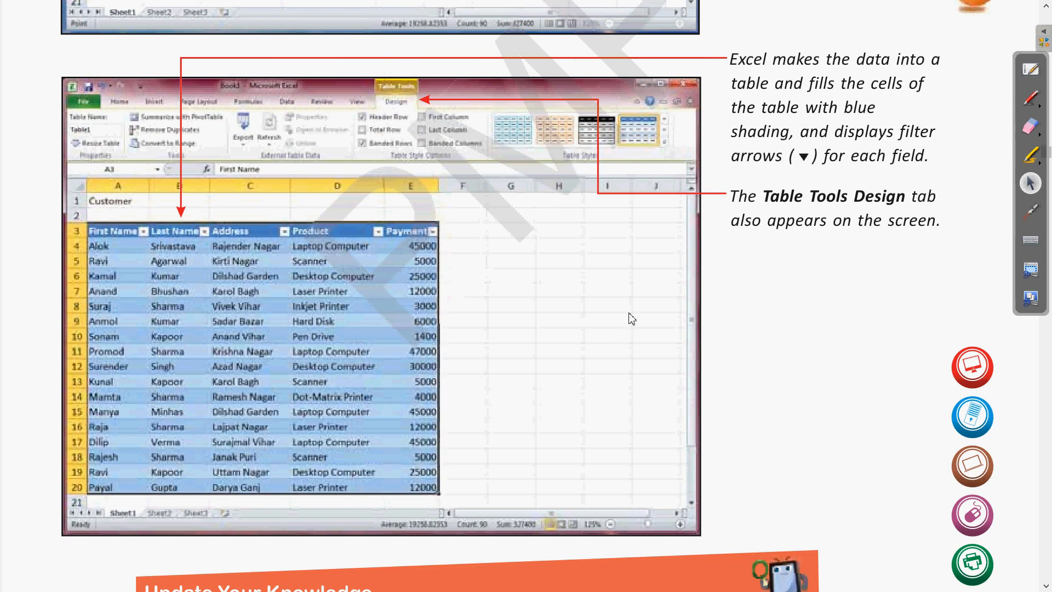
Switch to Excel, convert the Customer table to a normal range, and undo the conversion
key("alt+Tab")
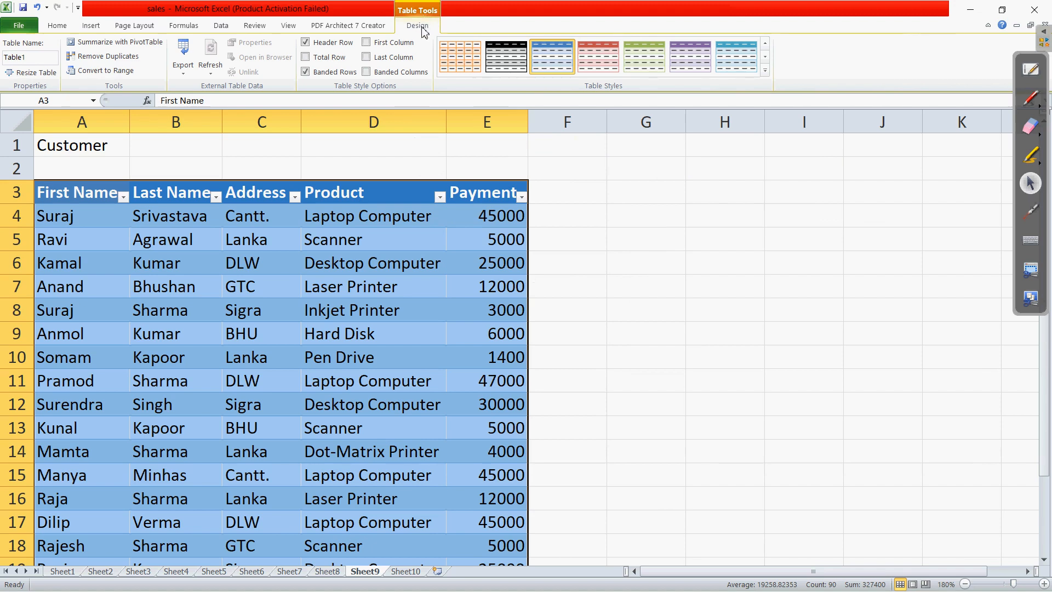
left_click(119, 77)
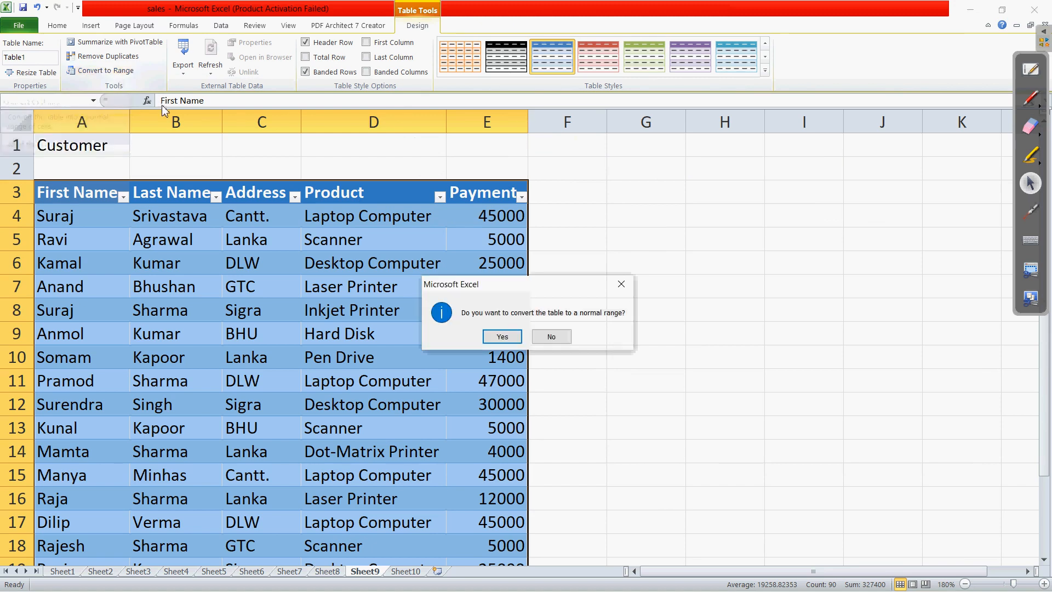
left_click(503, 337)
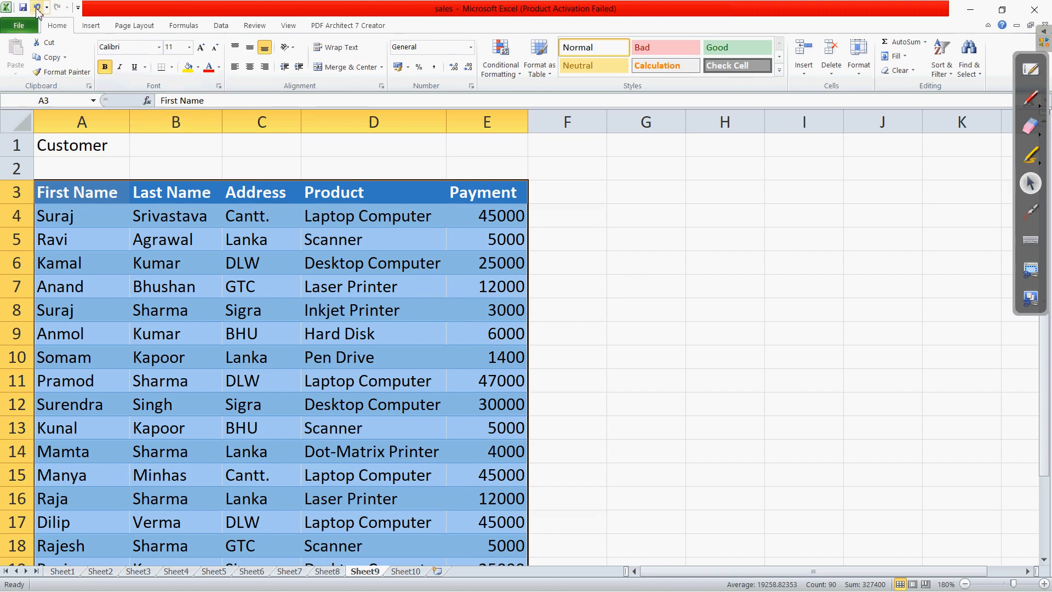
left_click(37, 8)
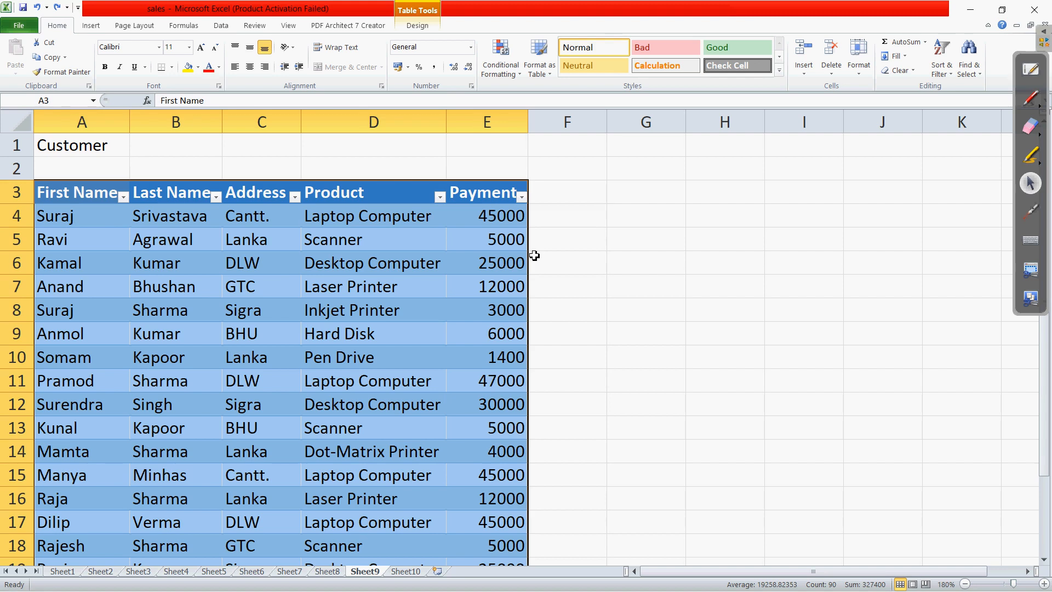
key("Tab")
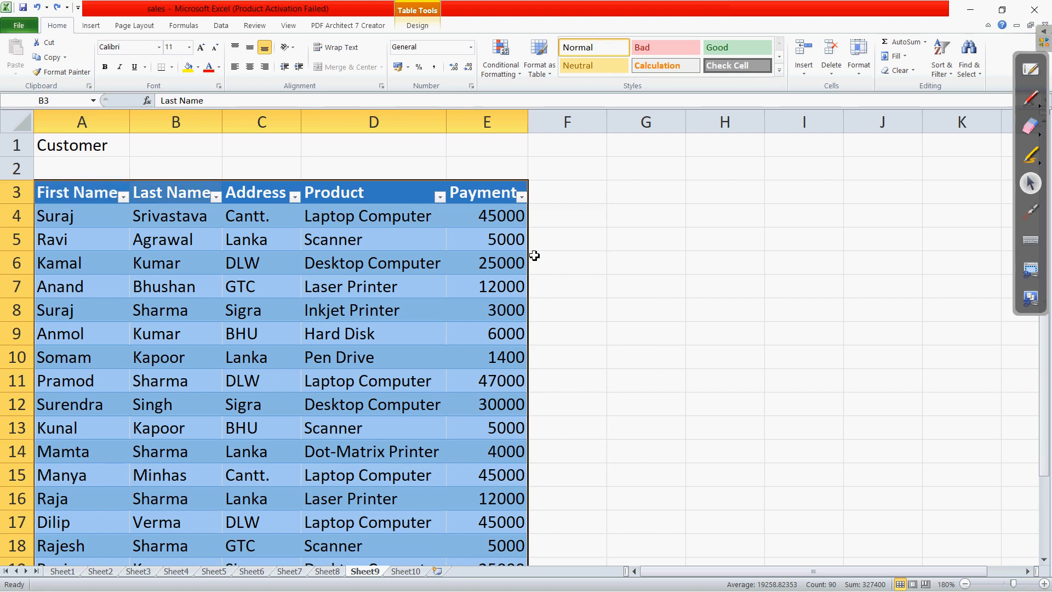
Switch back to the textbook PDF and review the Convert to Range note and the Adding Records Using a Data Form section
key("alt+Tab")
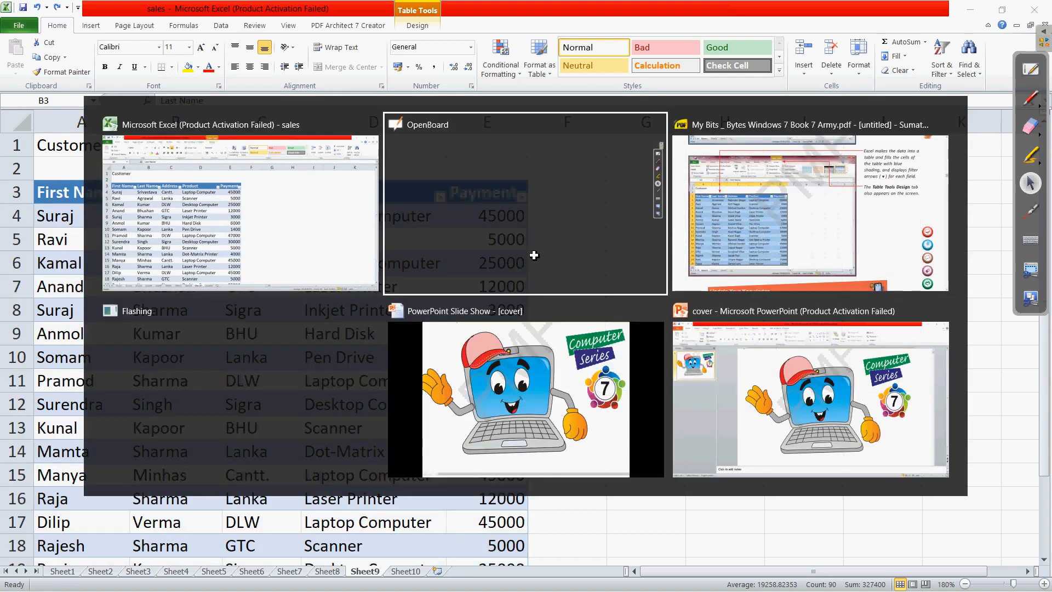
key("alt+Tab")
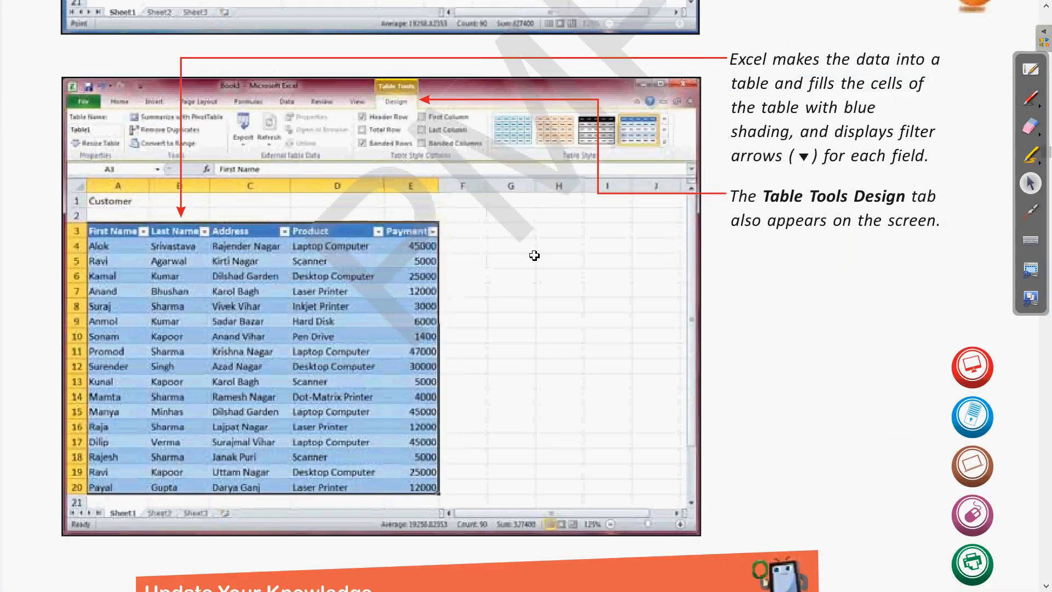
scroll(752, 335, "down", 3)
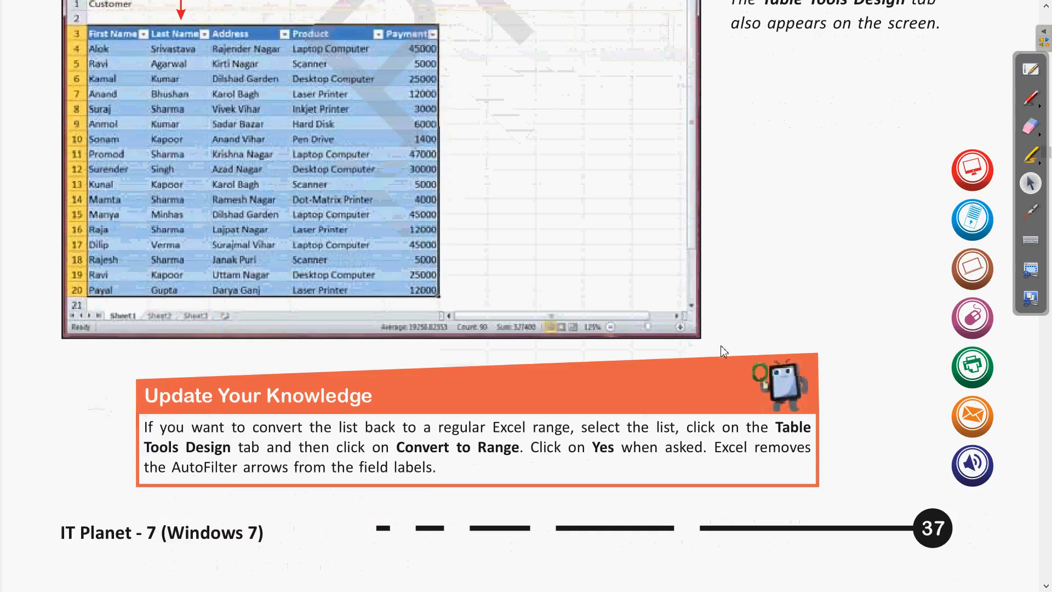
scroll(684, 309, "up", 3)
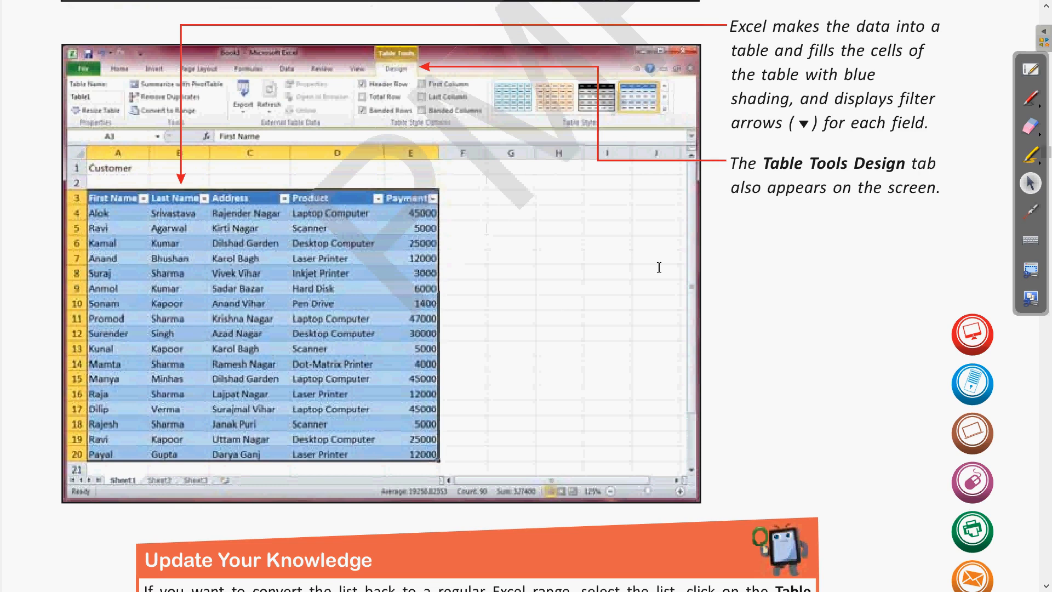
scroll(902, 368, "down", 8)
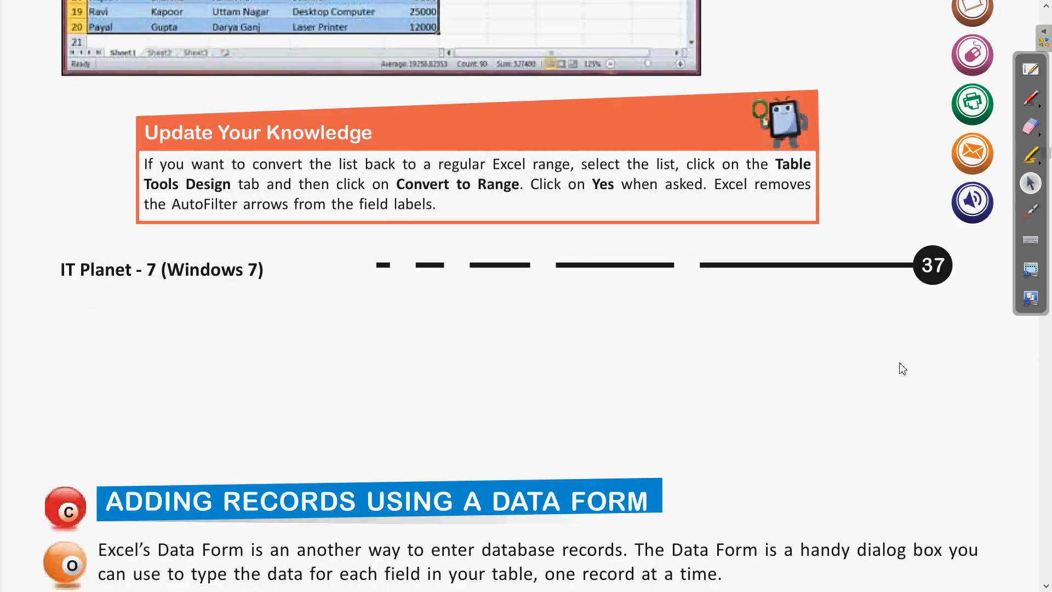
scroll(903, 369, "down", 5)
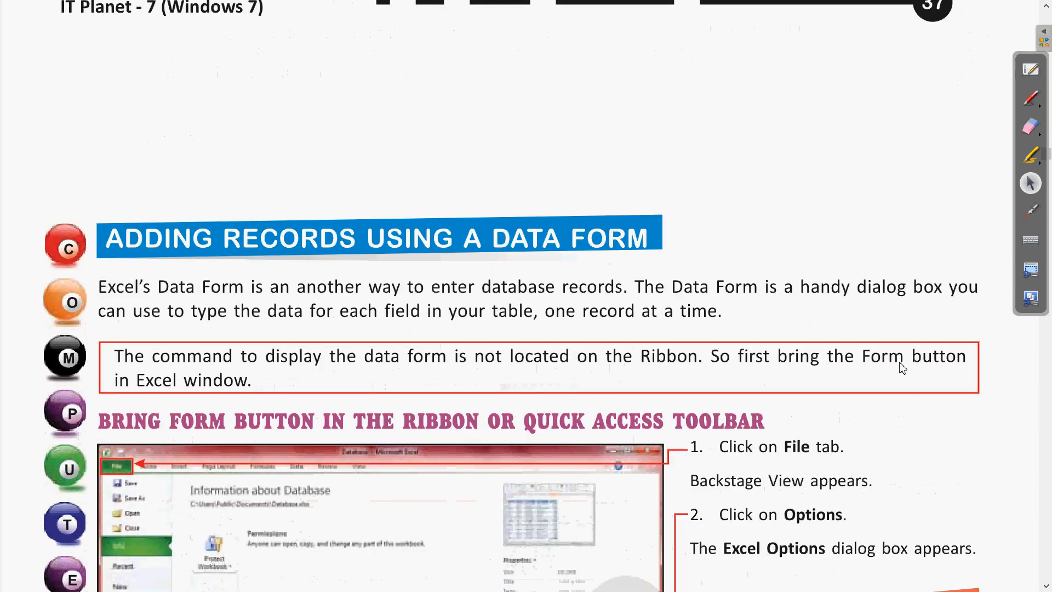
scroll(903, 368, "down", 2)
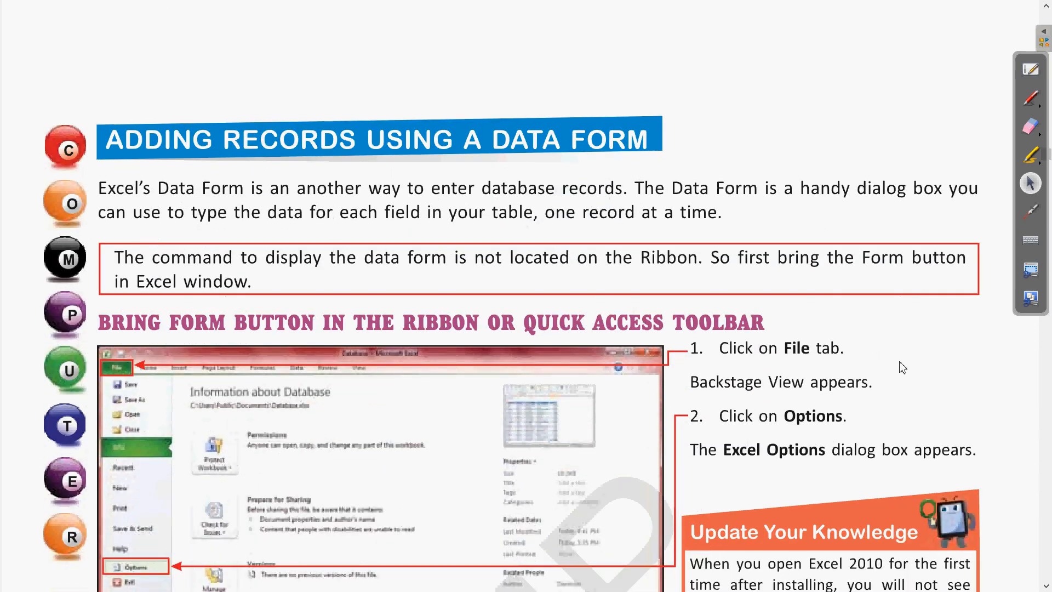
scroll(902, 368, "up", 12)
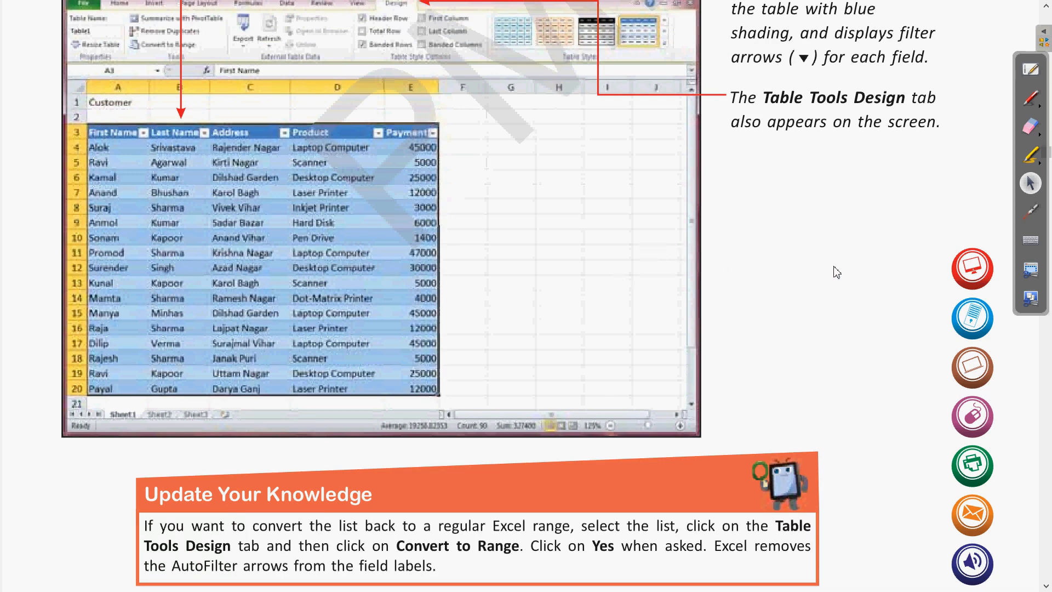
scroll(898, 285, "down", 10)
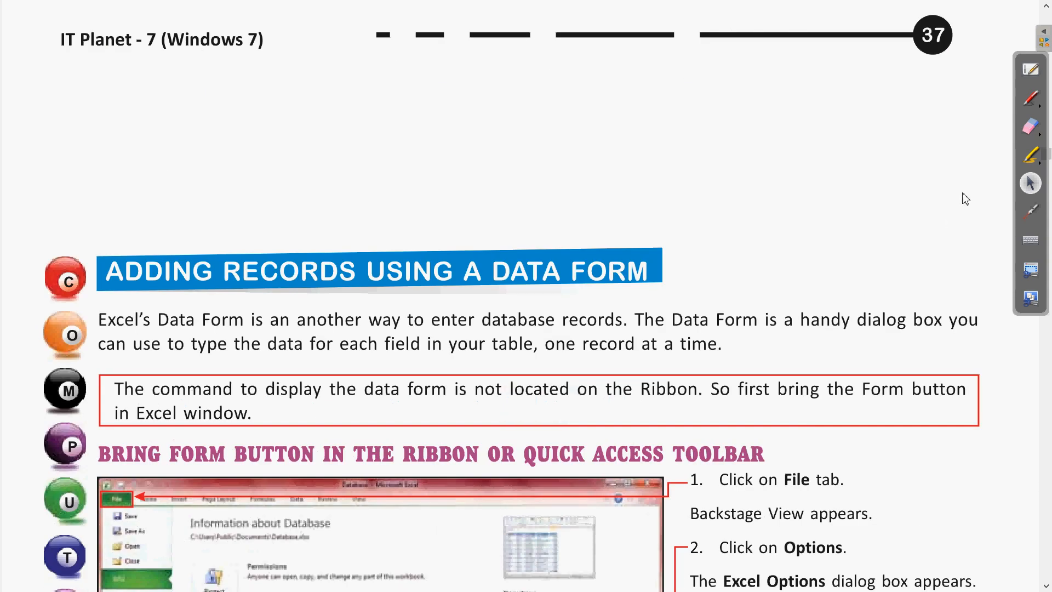
Underline the introductory Data Form sentences in red beneath the Adding Records Using a Data Form heading
left_click(1031, 99)
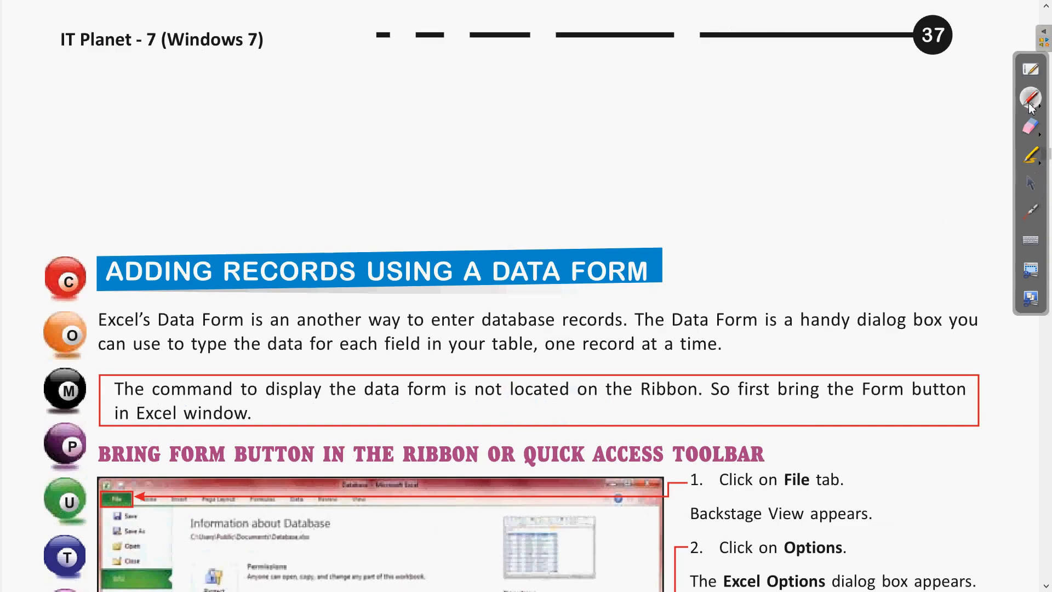
left_click(1032, 184)
scroll(940, 192, "down", 2)
scroll(940, 192, "down", 1)
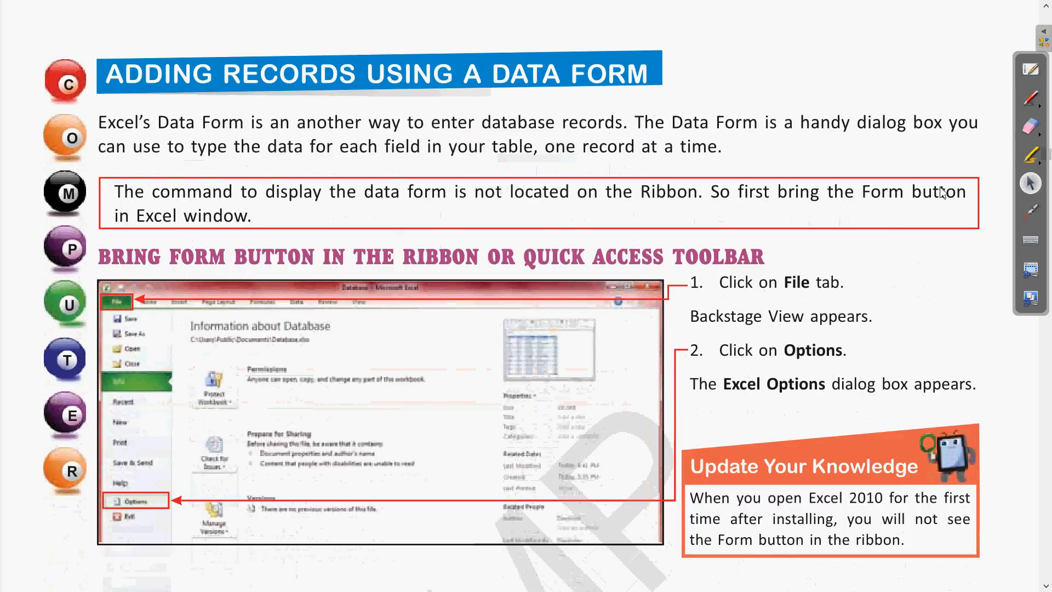
left_click(1032, 103)
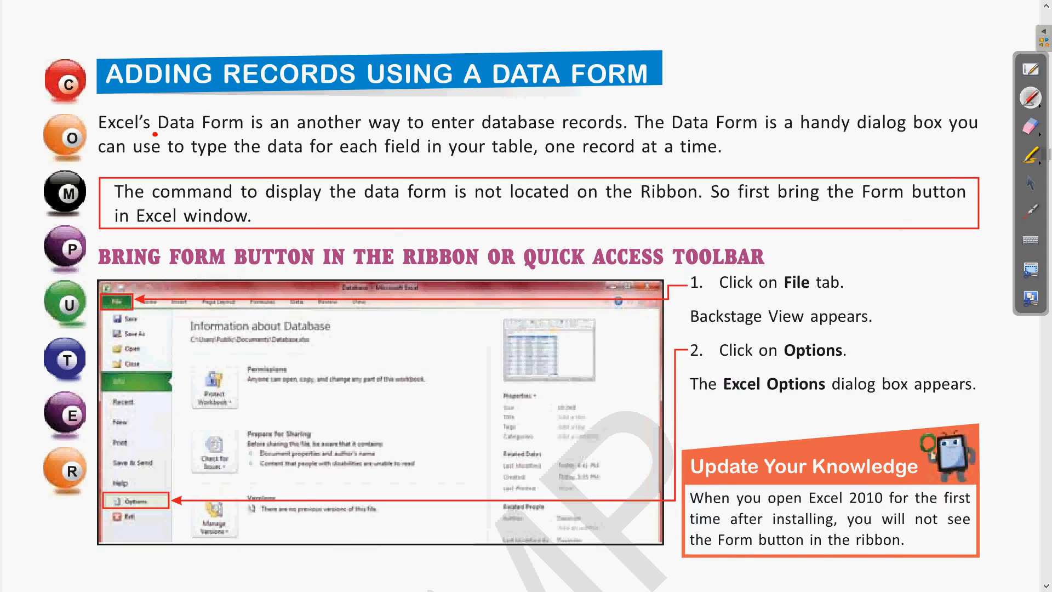
left_click_drag(157, 134, 977, 135)
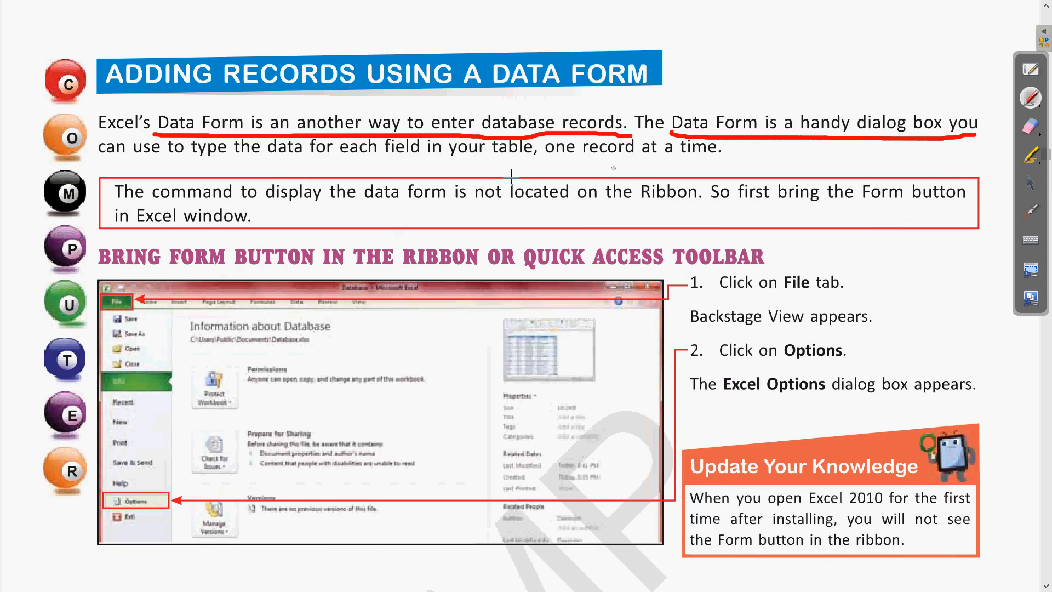